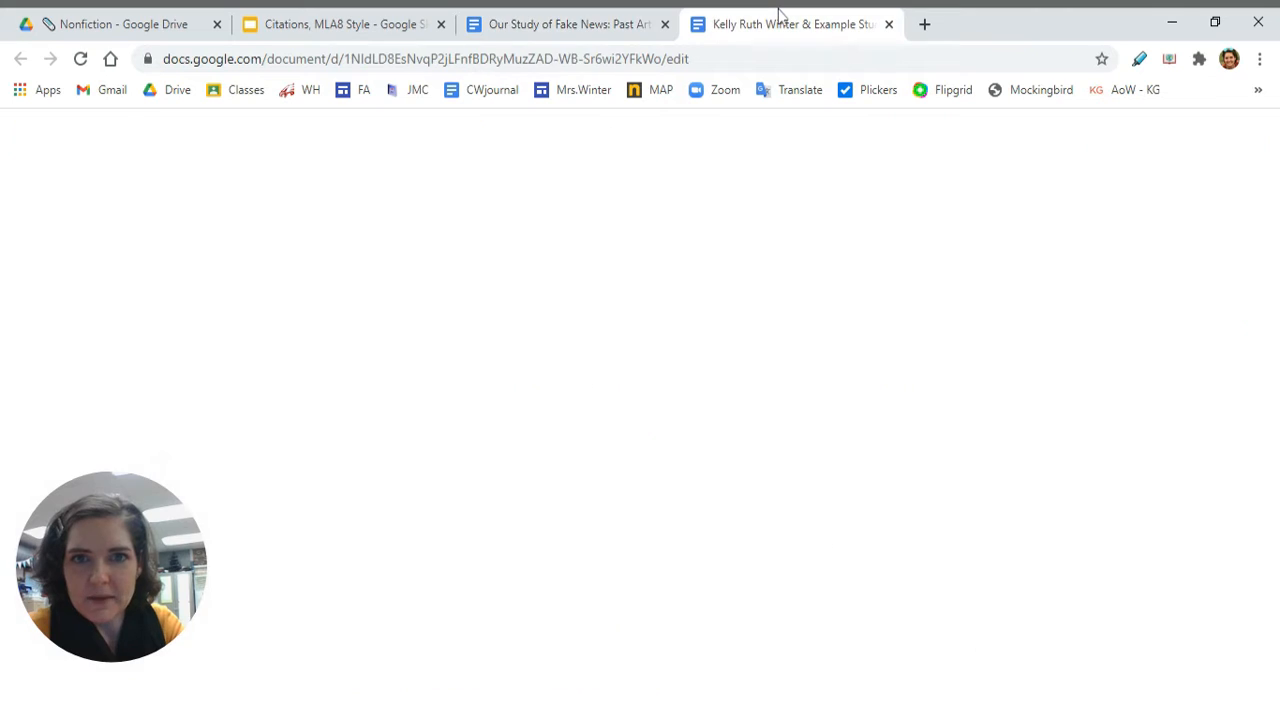
Open the linked article "On Twitter, fake news spreads faster and further than real news" from the fake news study document
scroll(612, 473, "down", 1)
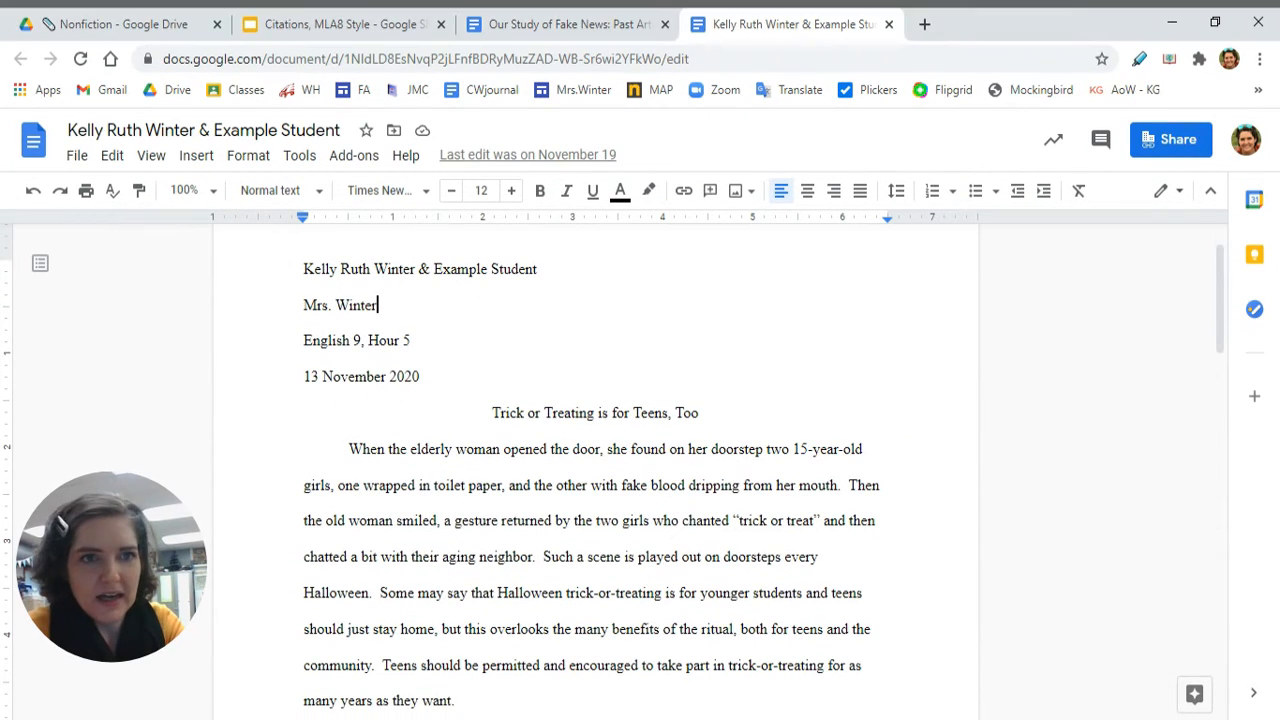
left_click(604, 18)
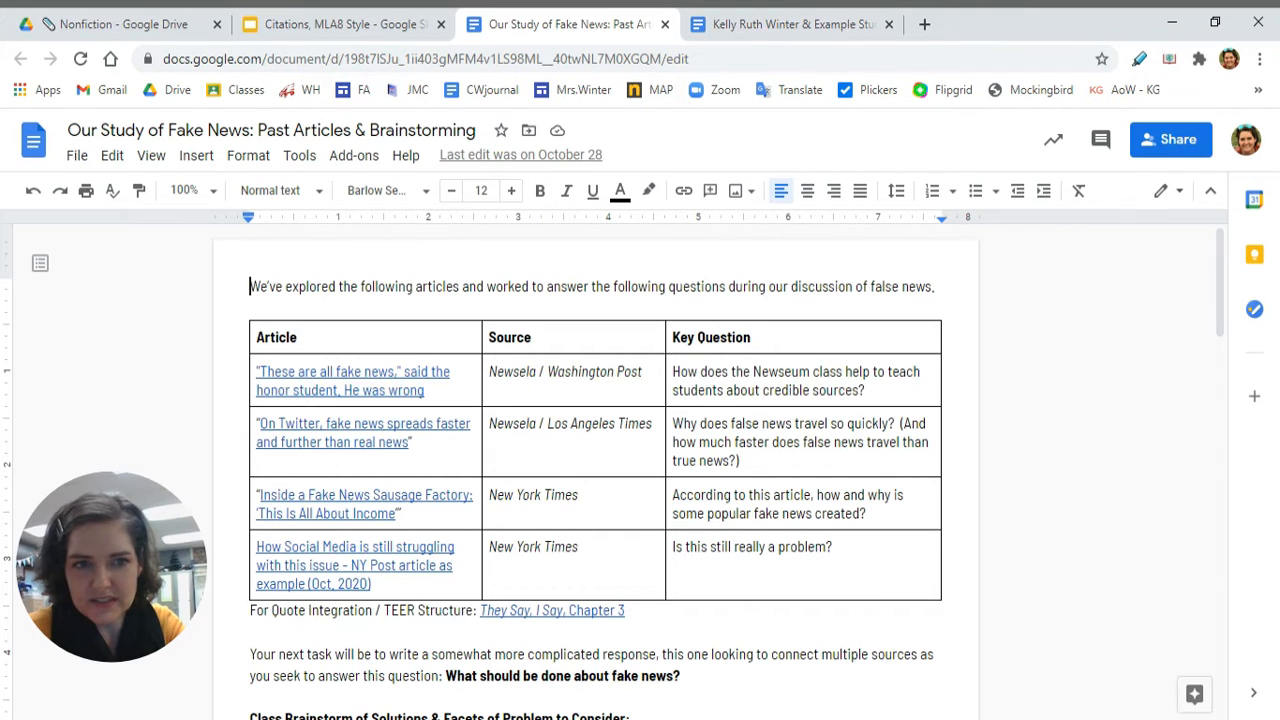
left_click(354, 442)
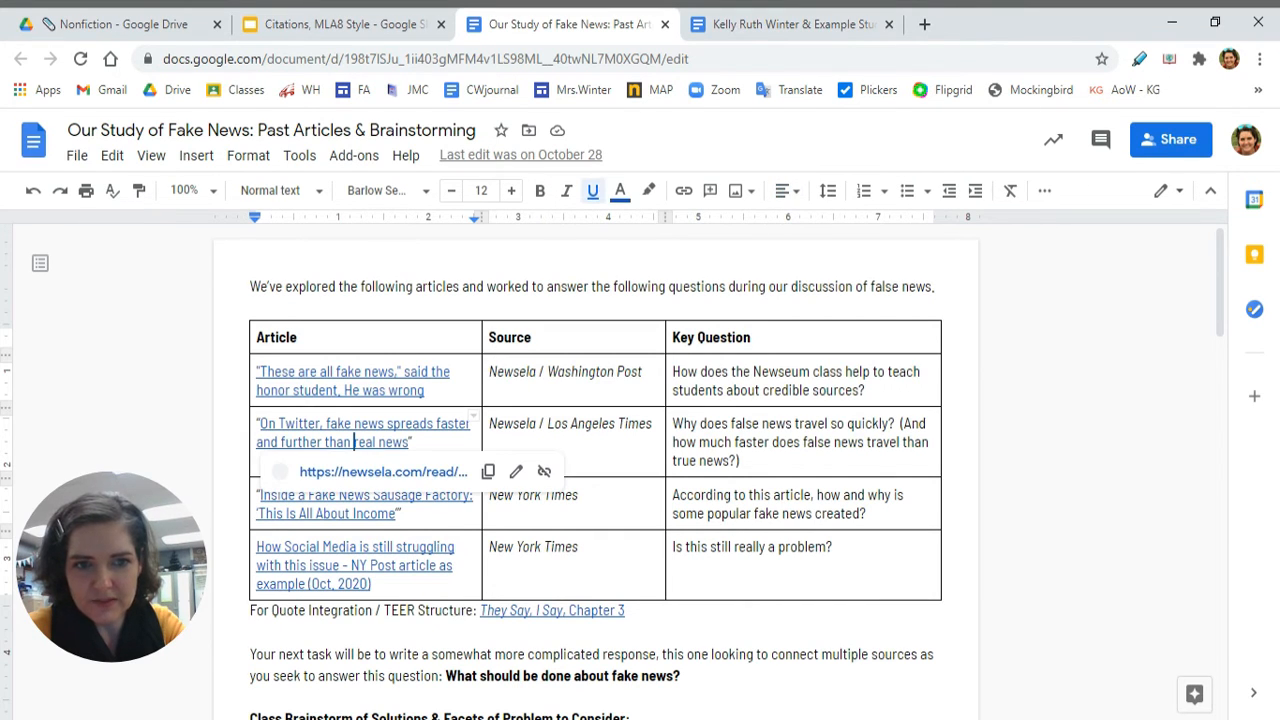
left_click(358, 472)
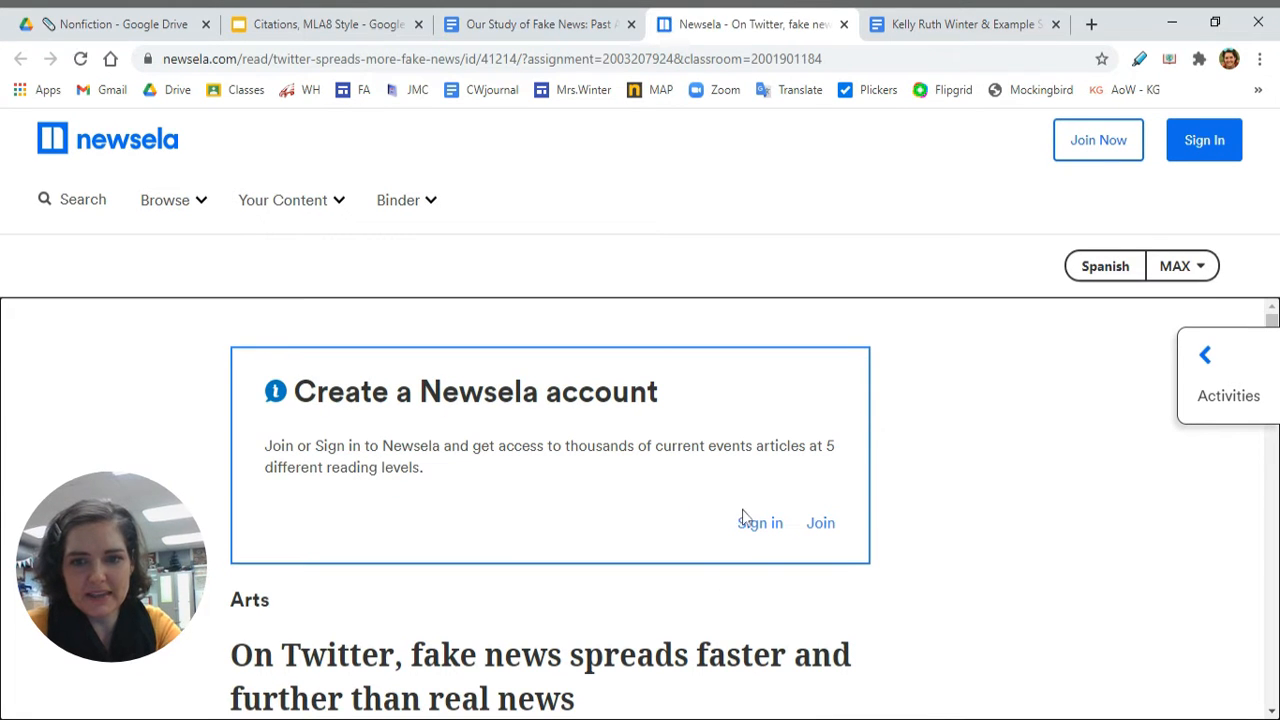
Sign in to Newsela with the teacher's Google account to get access to the article
left_click(757, 526)
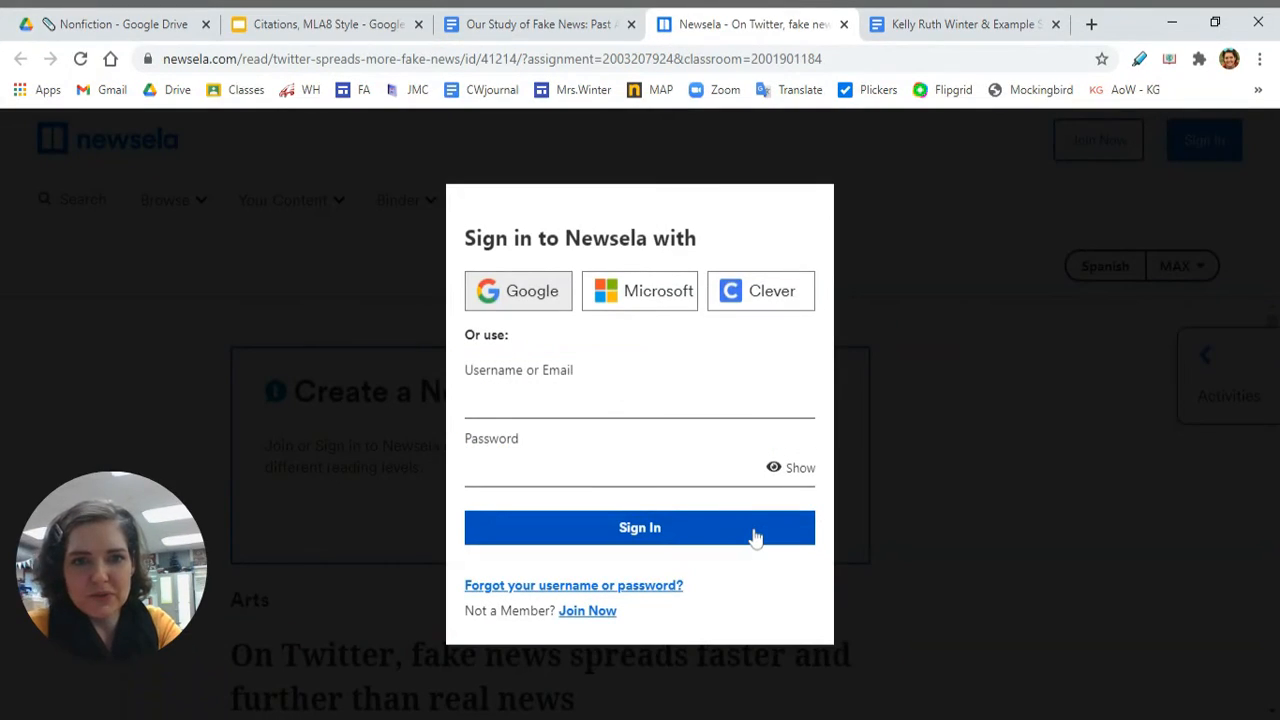
left_click(502, 286)
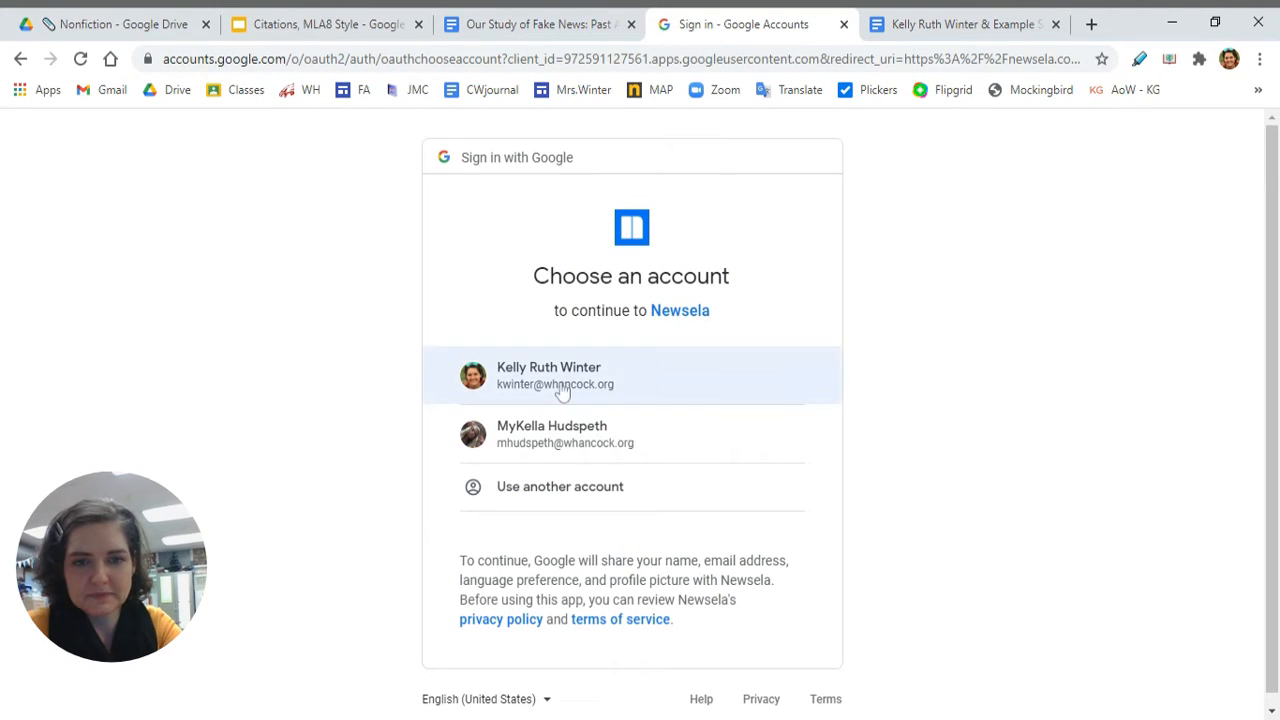
left_click(562, 390)
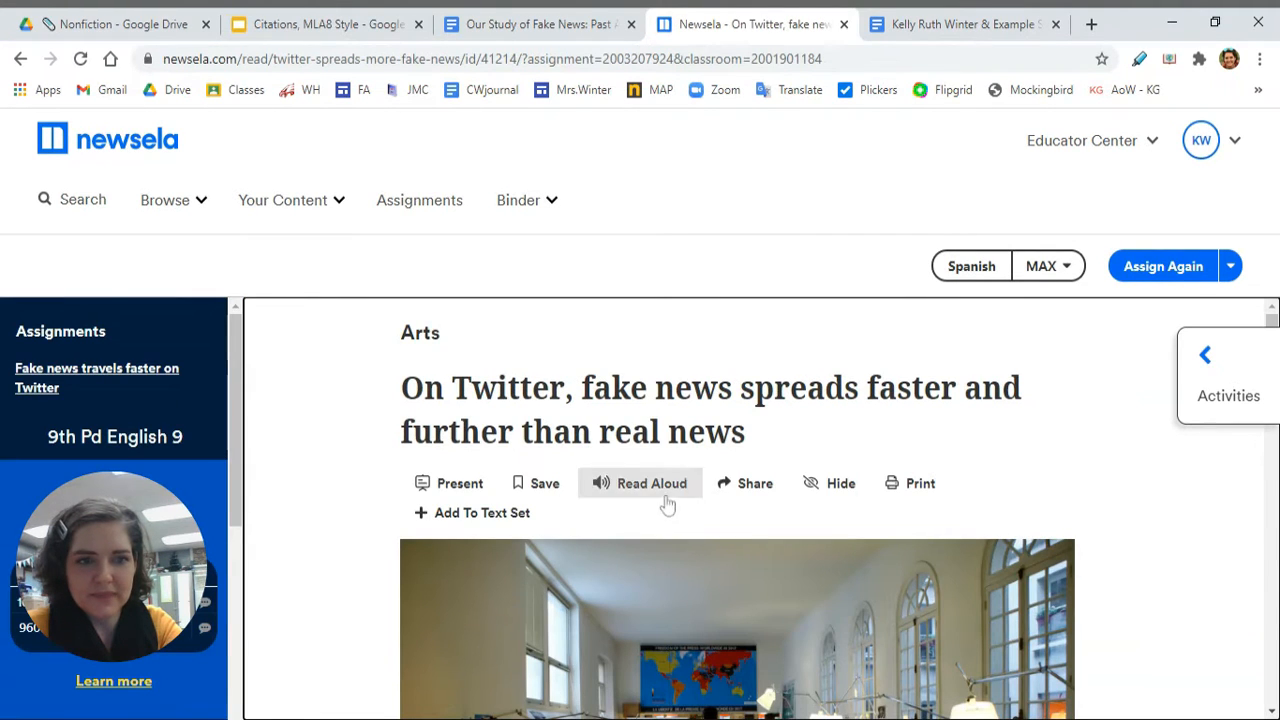
scroll(737, 480, "down", 2)
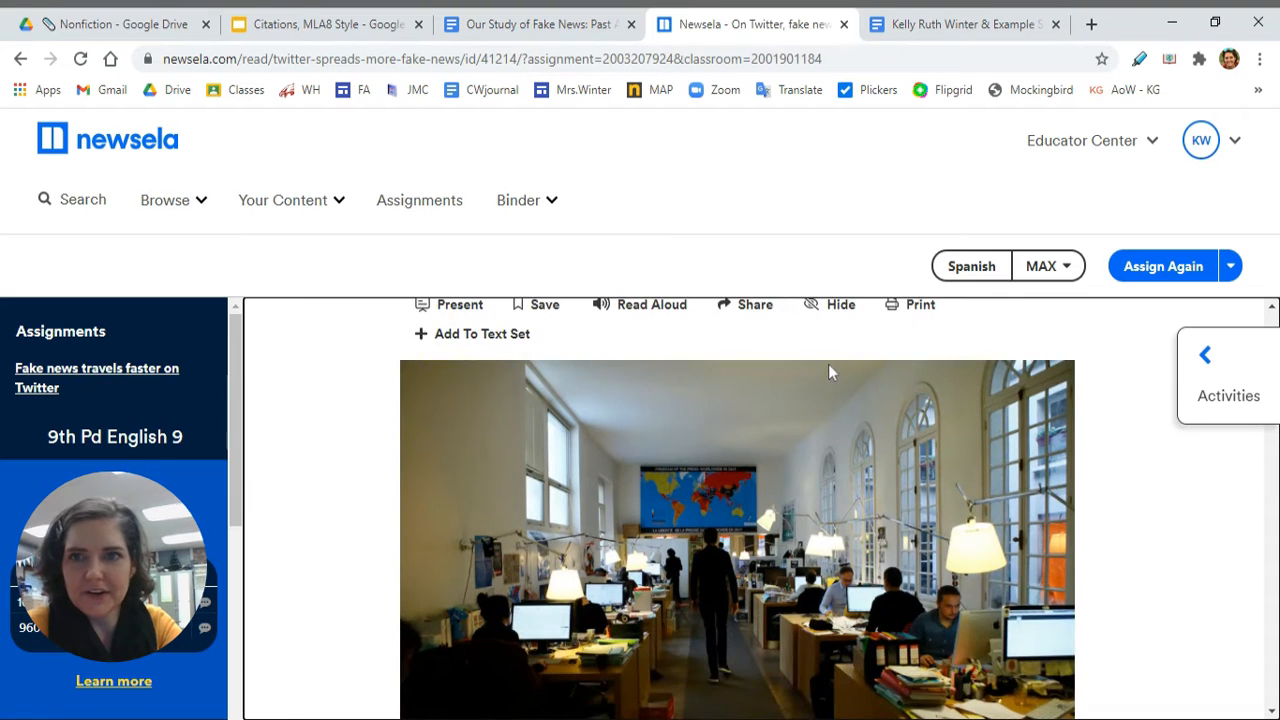
Switch to the trick-or-treating essay and open its citations tool, reviewing the style options and keeping MLA
left_click(942, 18)
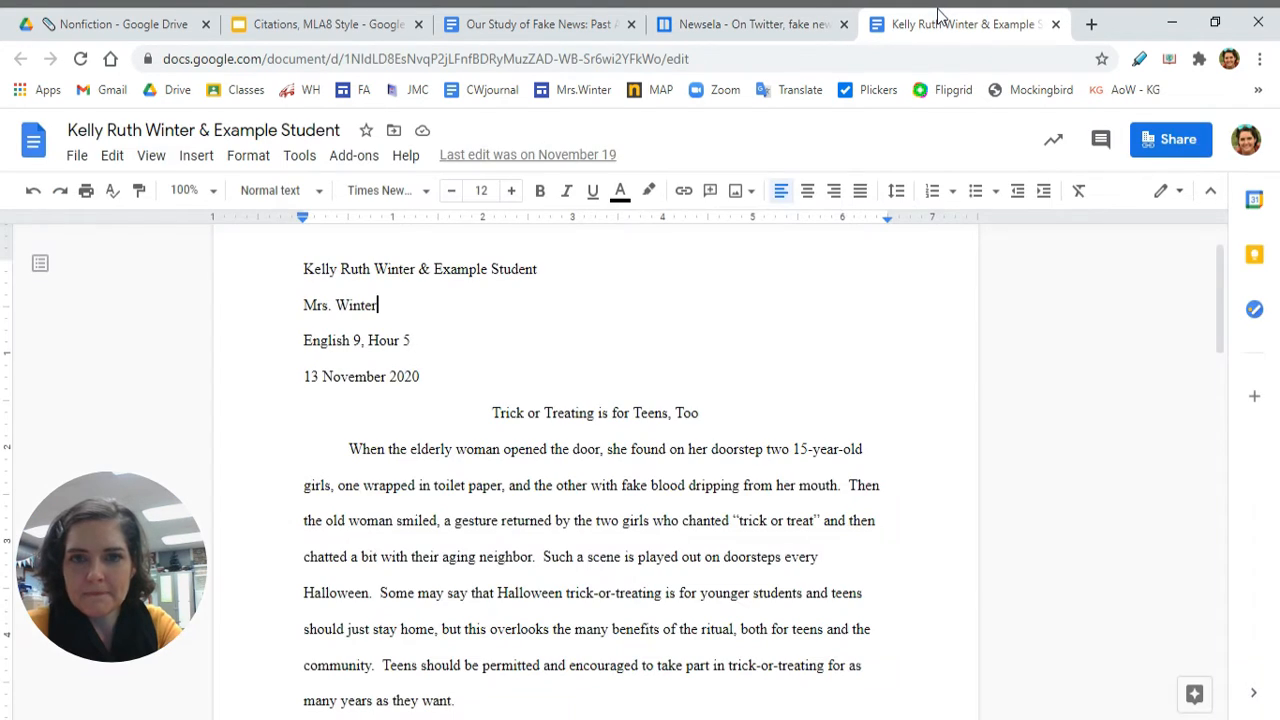
left_click(597, 309)
scroll(597, 309, "up", 1)
scroll(487, 473, "down", 1)
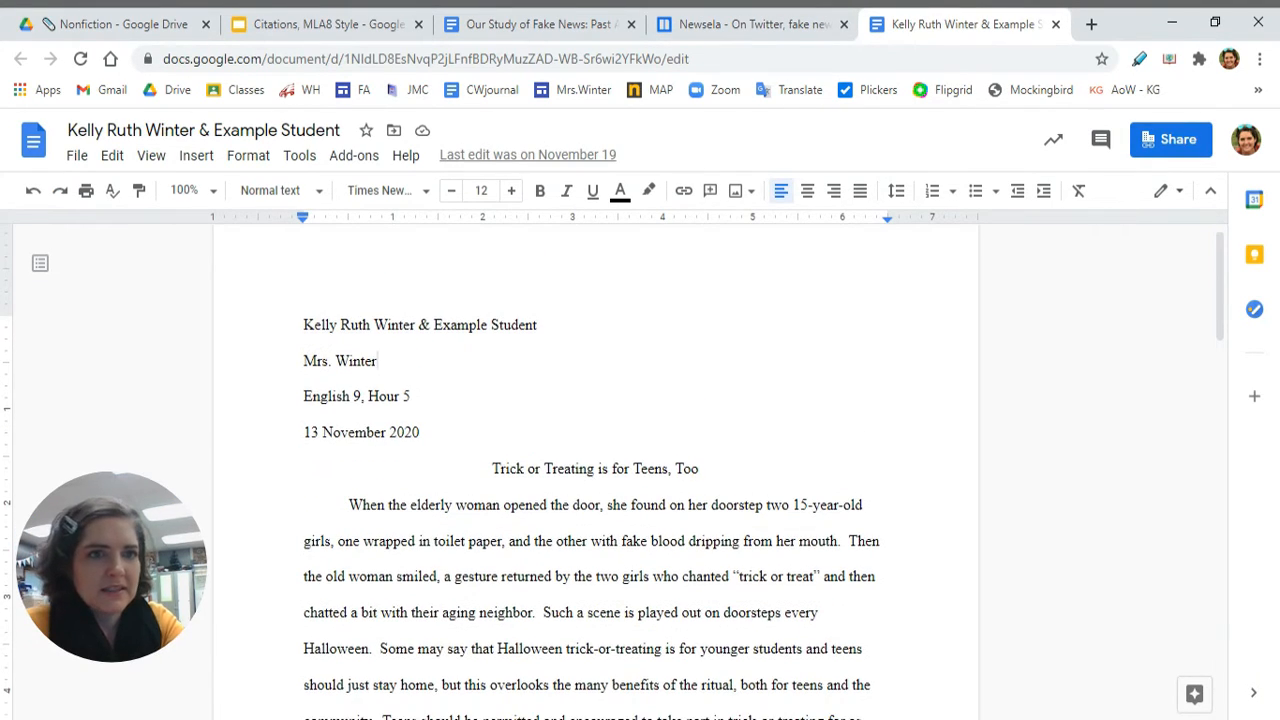
left_click(299, 156)
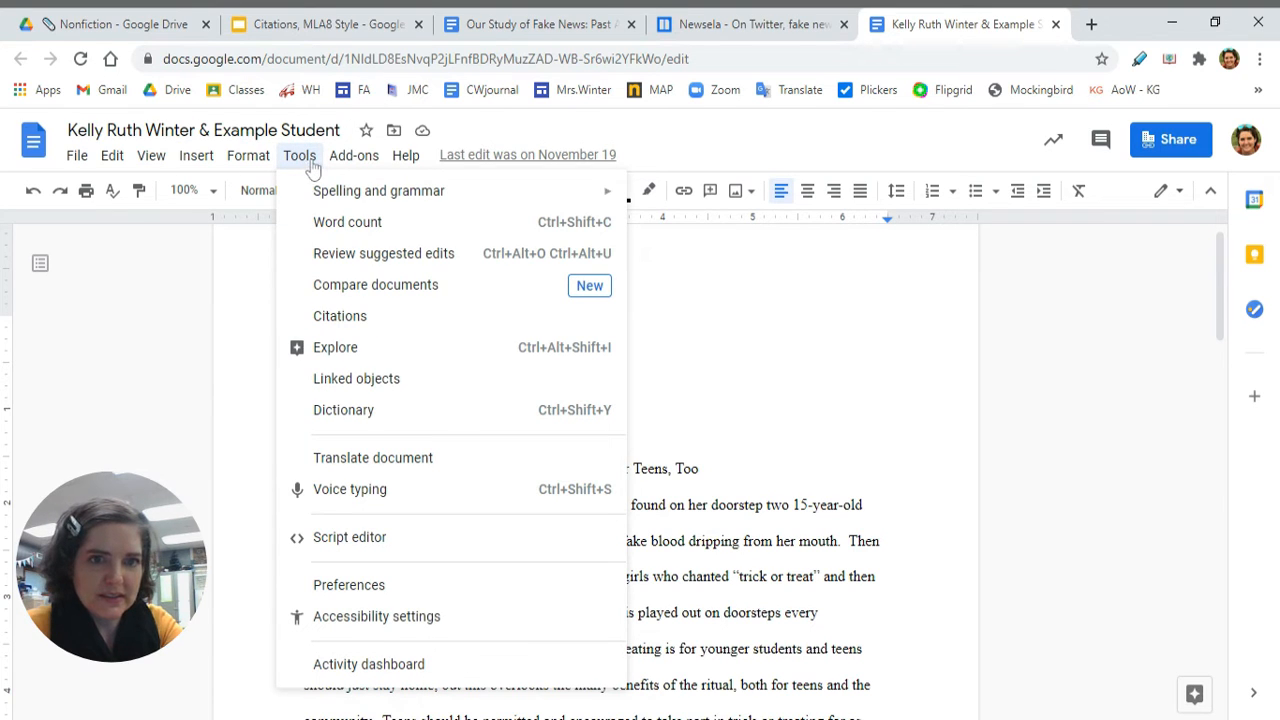
left_click(323, 318)
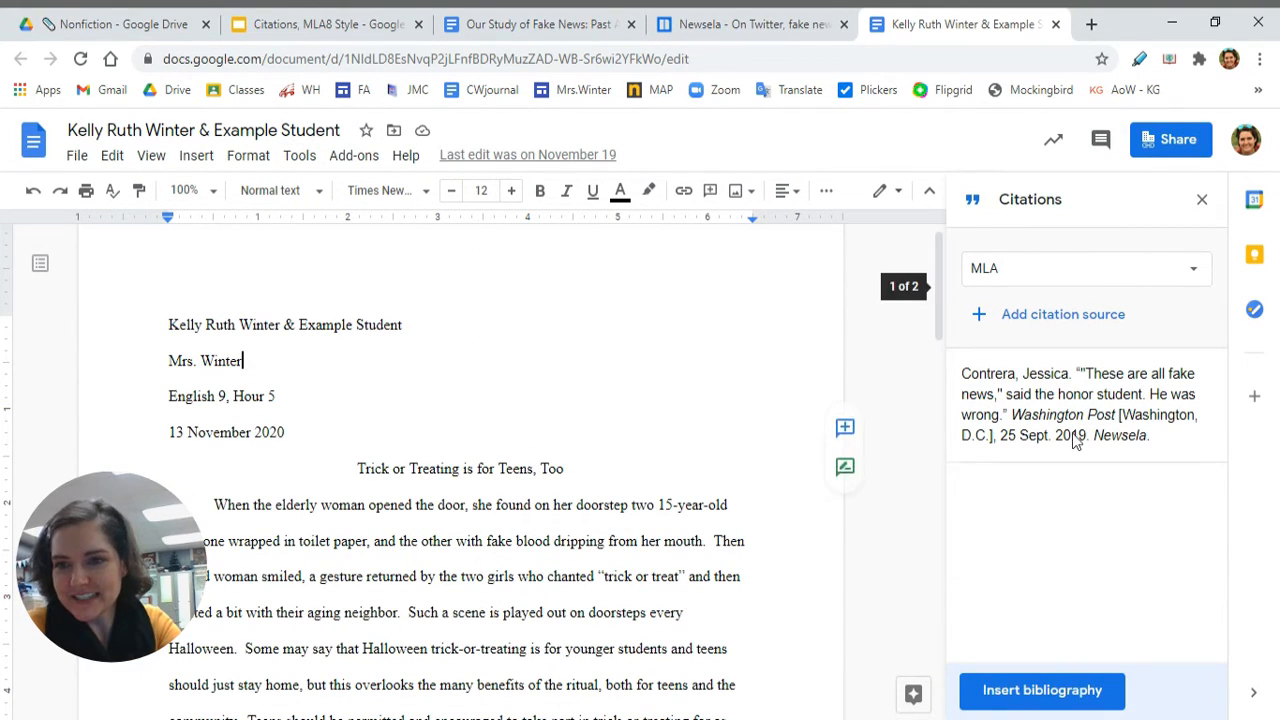
mouse_move(1040, 398)
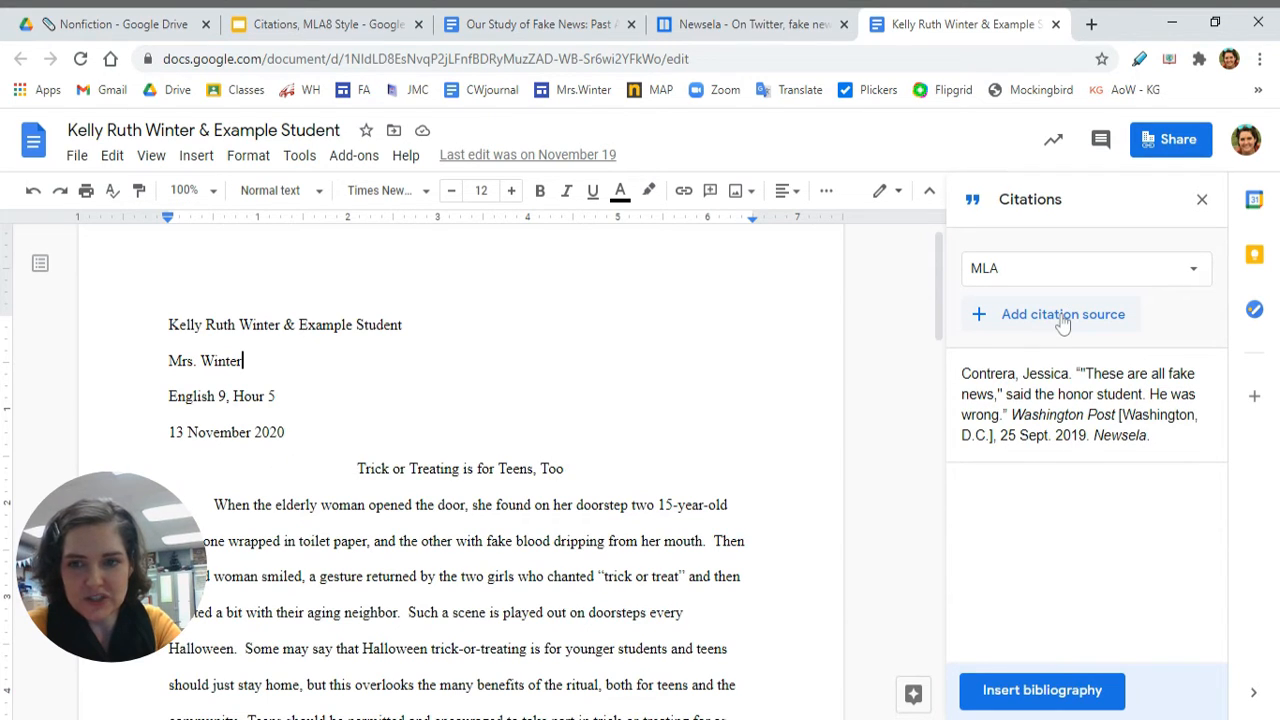
left_click(1088, 272)
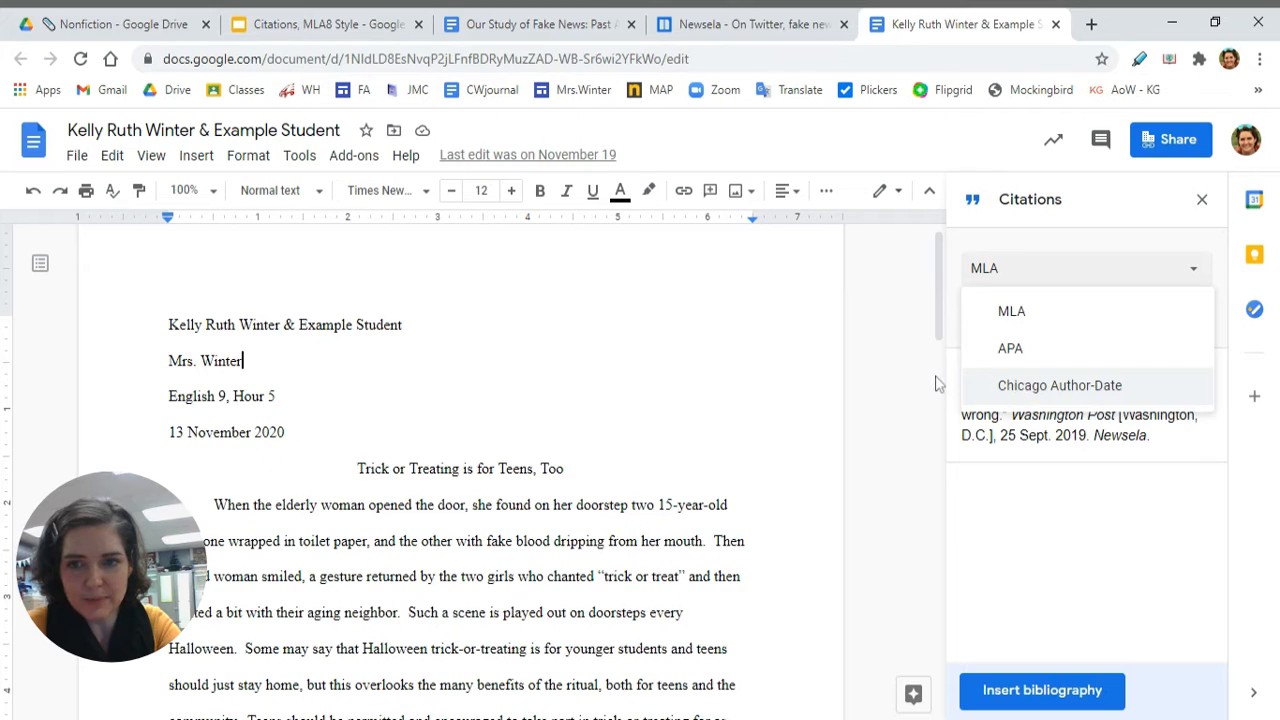
left_click(896, 313)
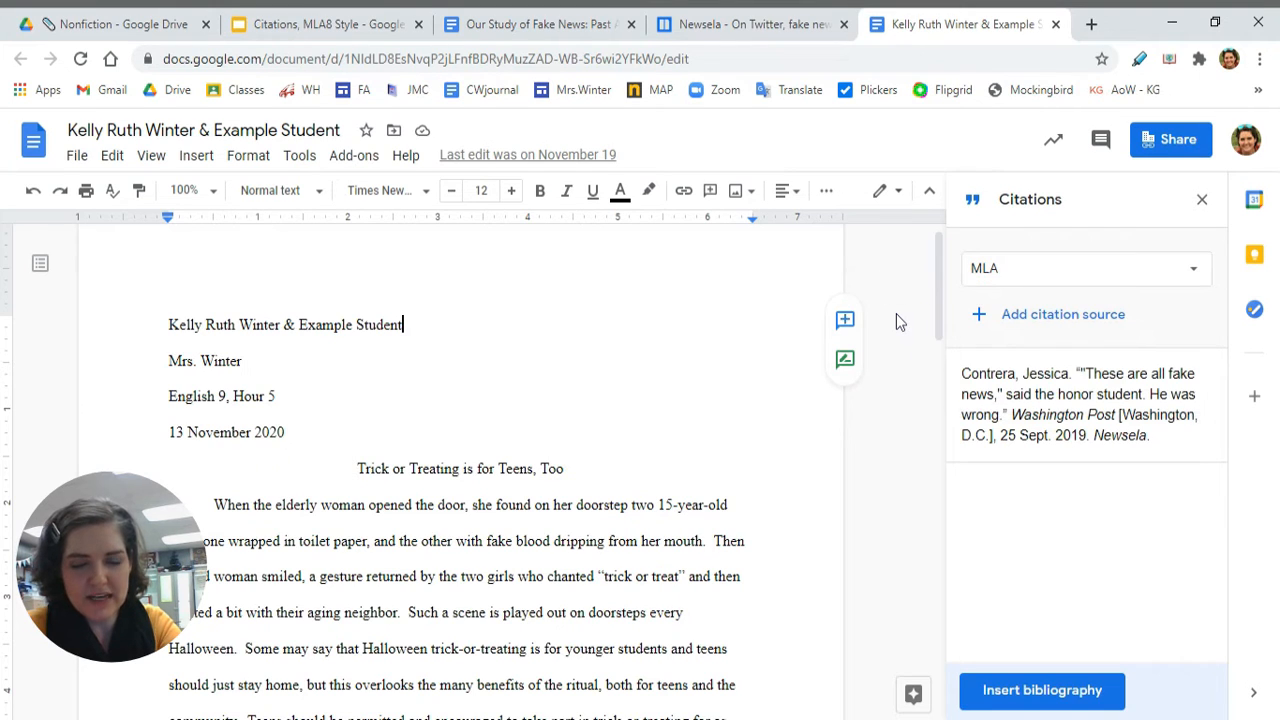
Start a new citation source and set its source type to Newspaper article
left_click(1070, 316)
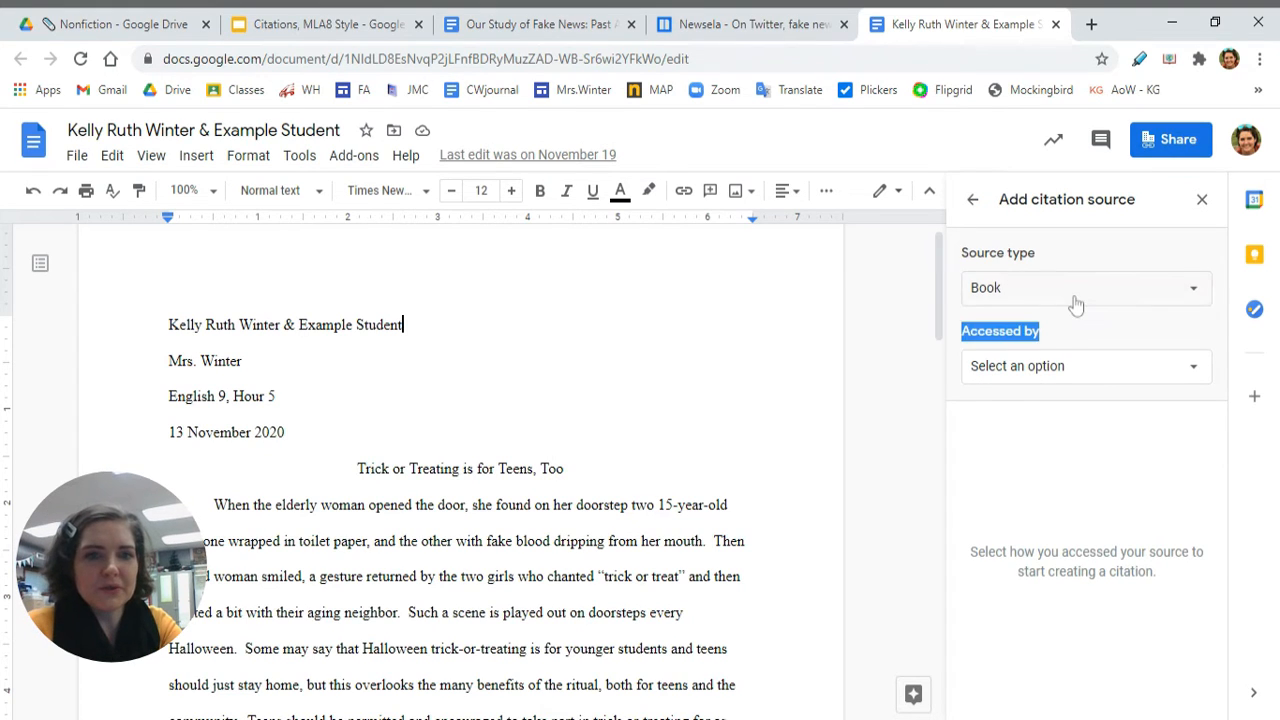
left_click(1075, 298)
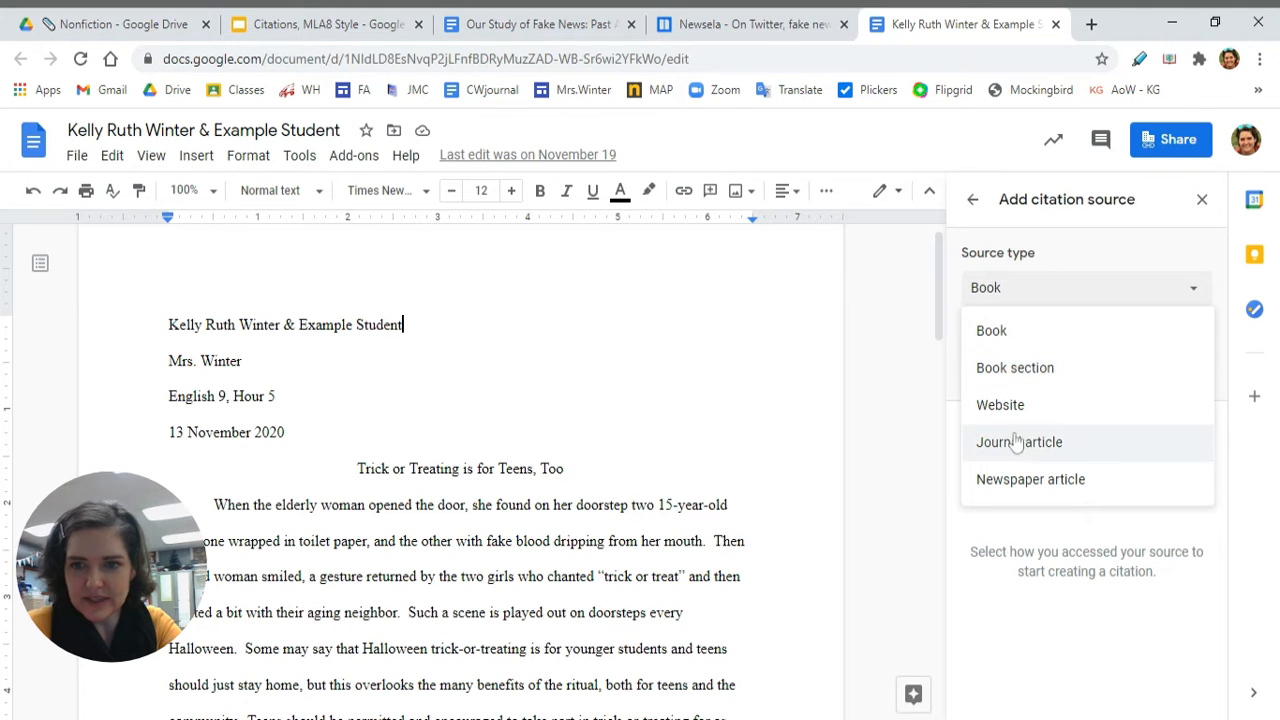
left_click(1015, 483)
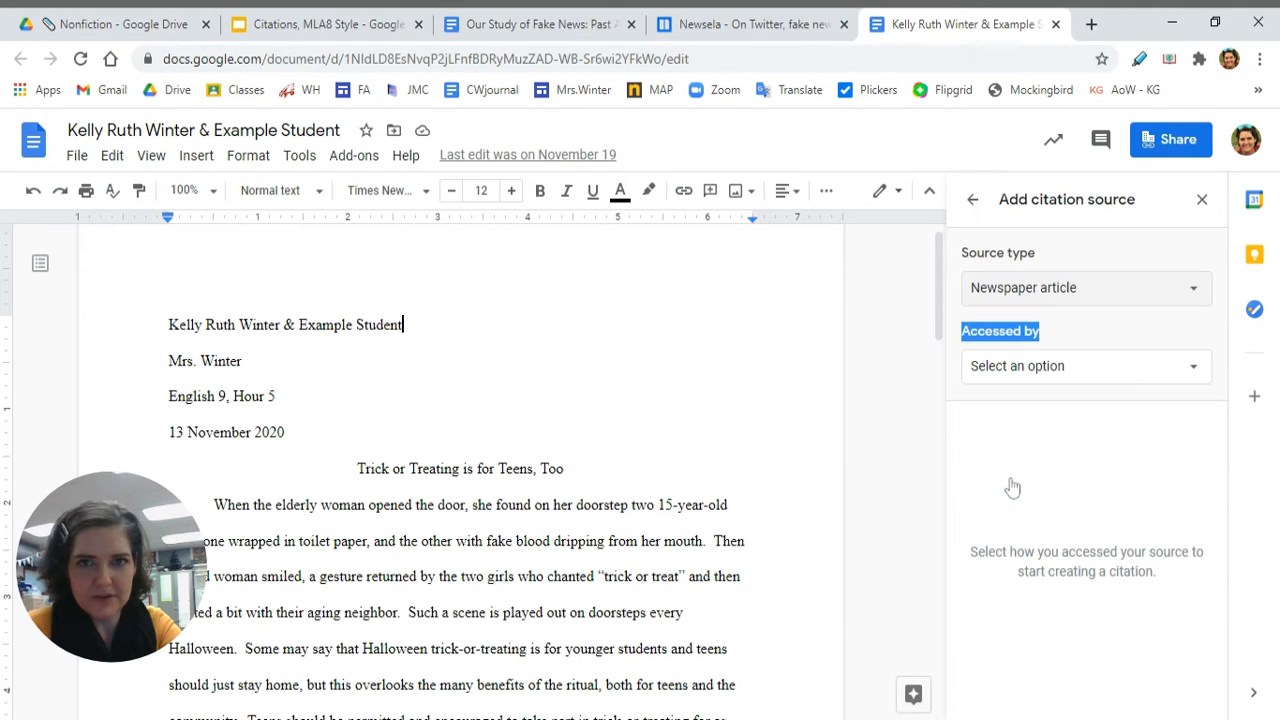
Check the Newsela article's byline and publication details, and set the citation's access method to Online database
left_click(757, 27)
scroll(560, 558, "down", 6)
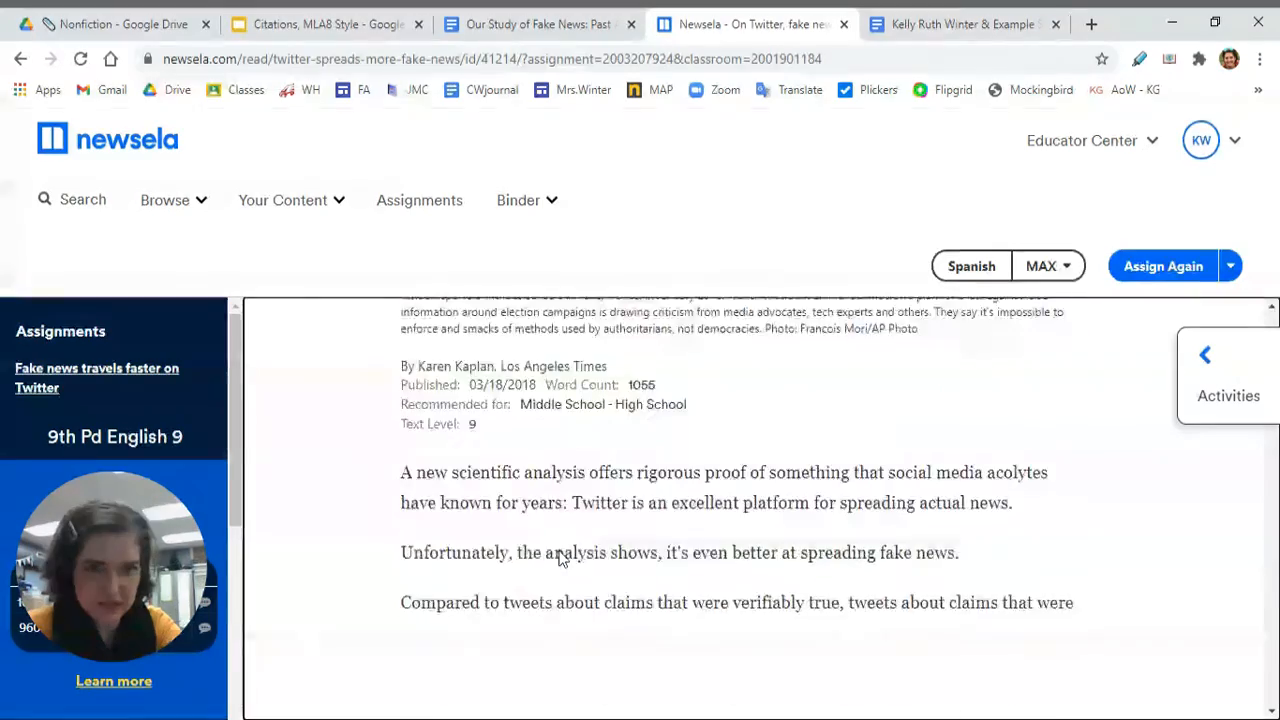
scroll(660, 510, "up", 2)
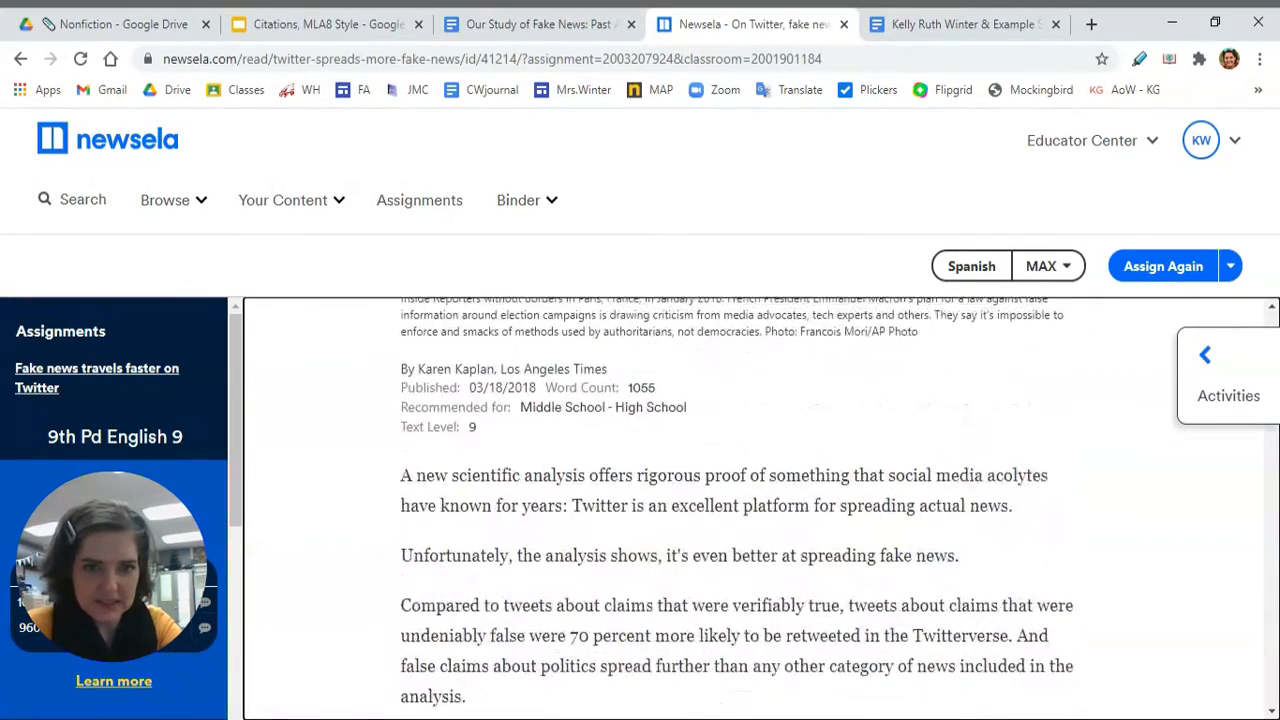
left_click(918, 22)
left_click(1035, 378)
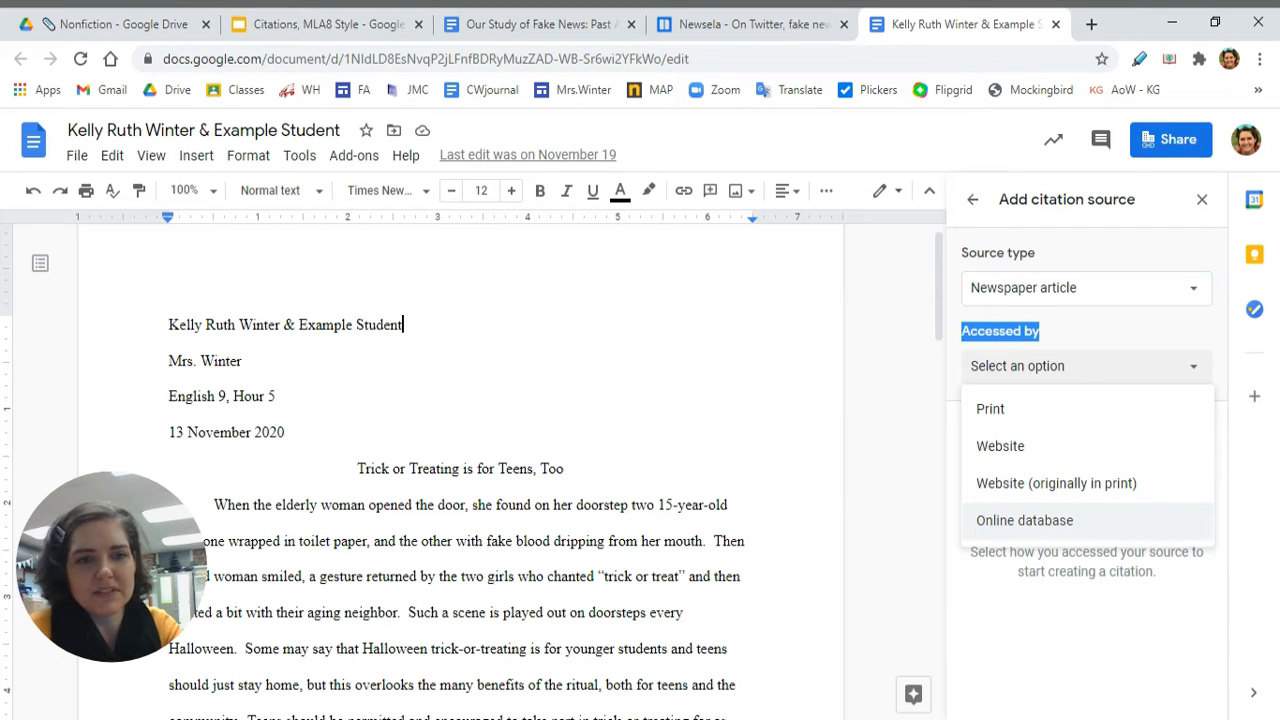
left_click(1005, 521)
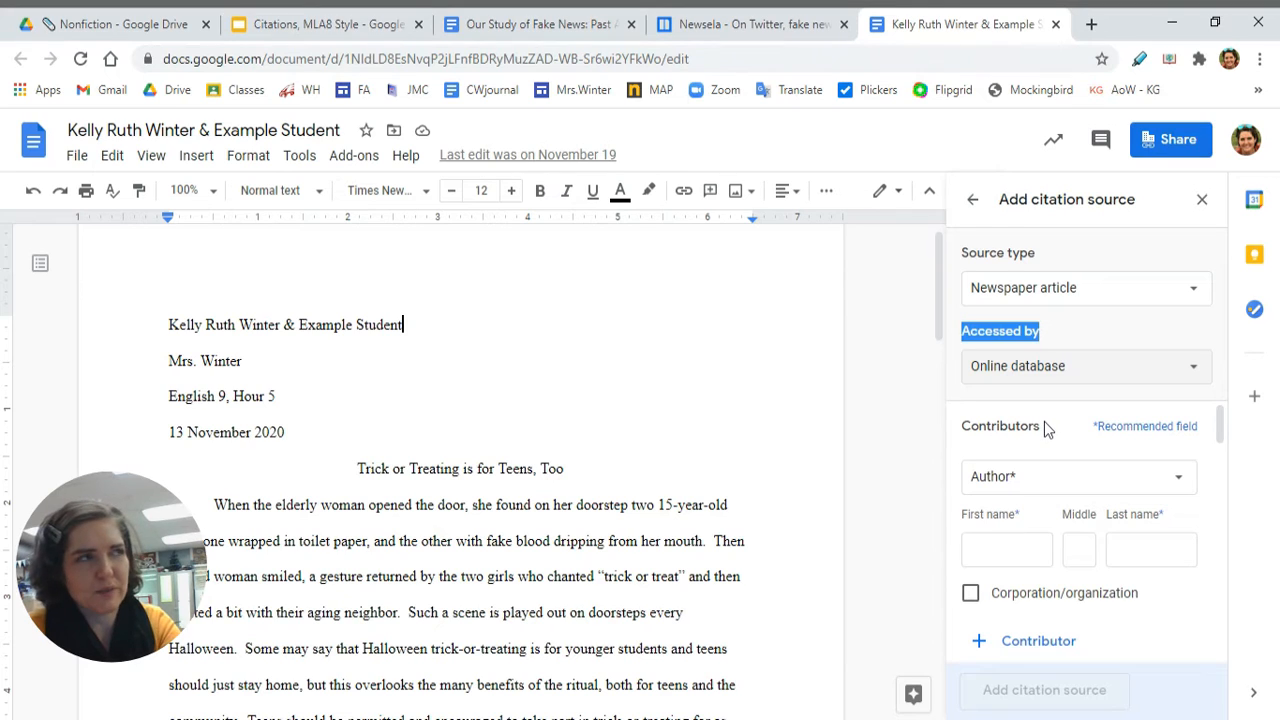
left_click(912, 438)
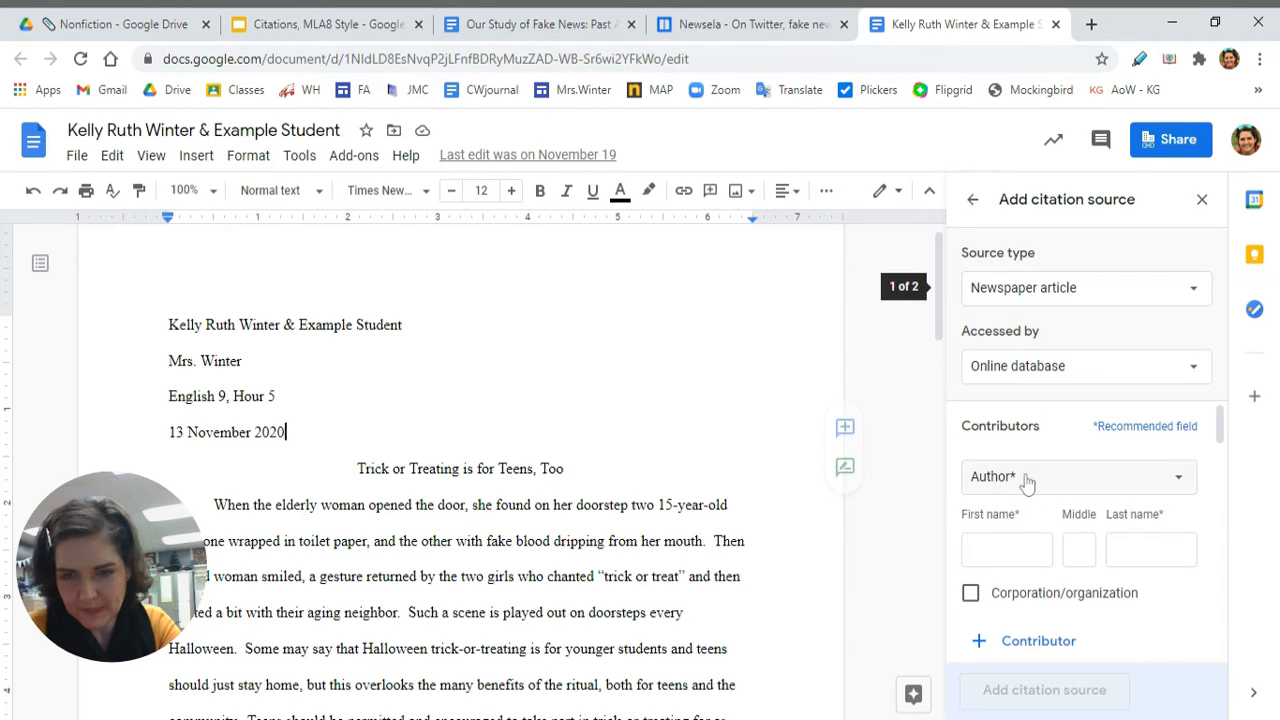
Copy the author's full name from the byline of the Newsela article
left_click(773, 17)
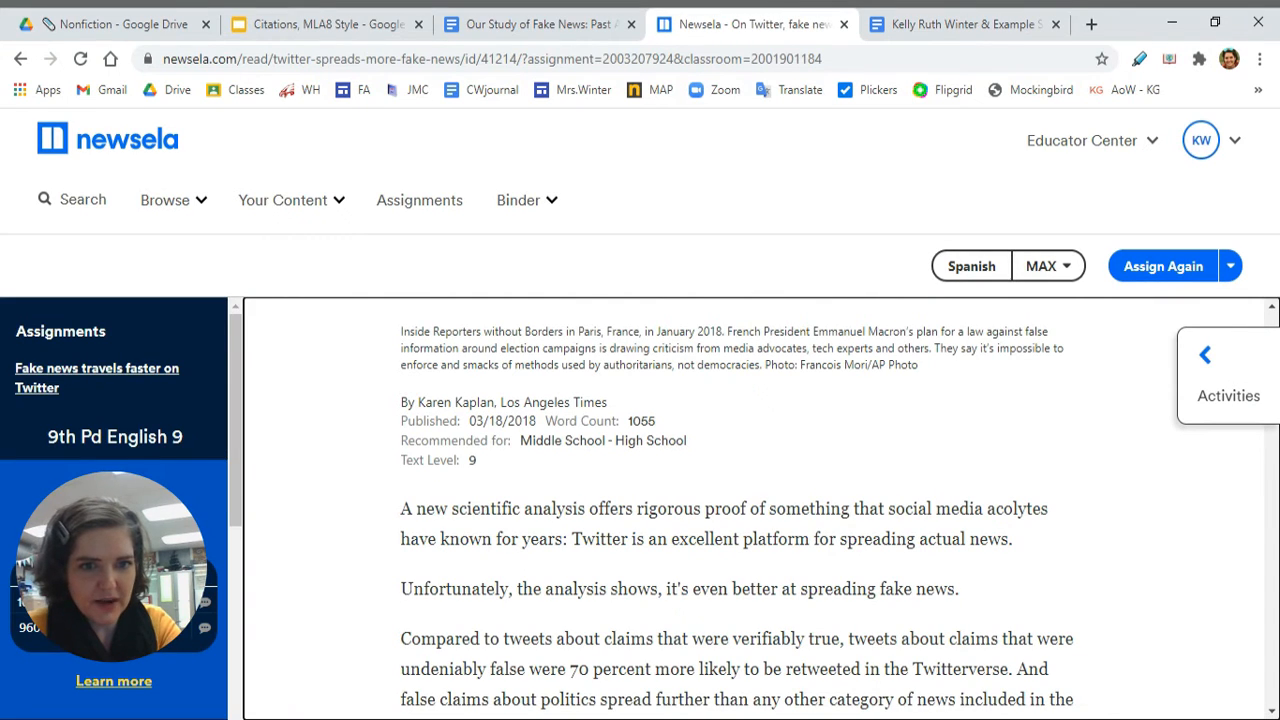
left_click_drag(494, 402, 415, 402)
key("ctrl+c")
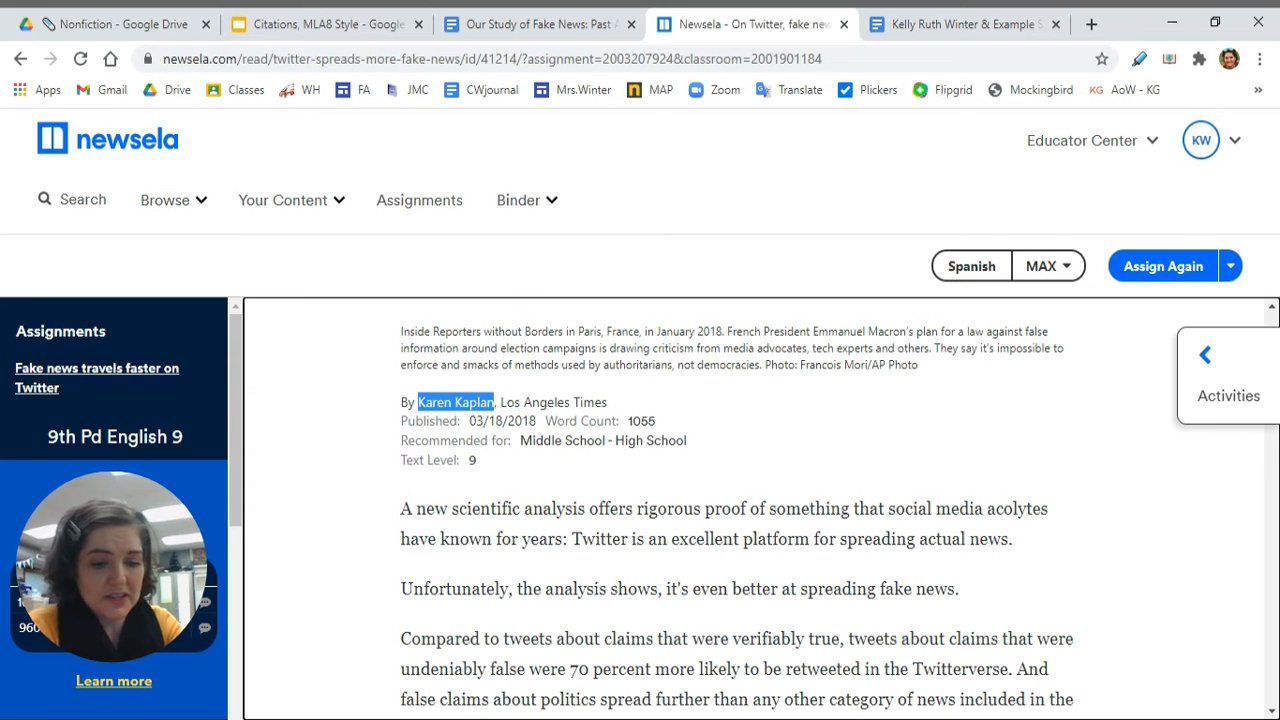
Paste the copied author's name into the citation, splitting it between the first name and last name fields
left_click(905, 17)
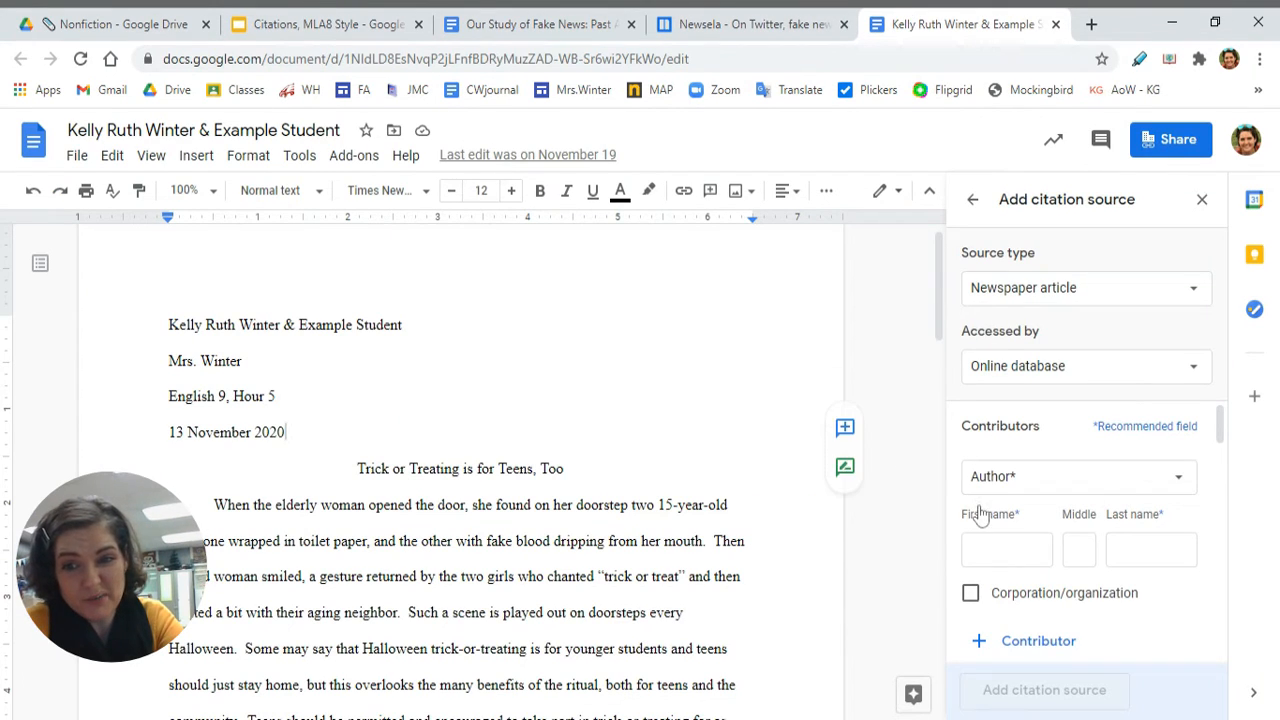
scroll(1065, 484, "down", 2)
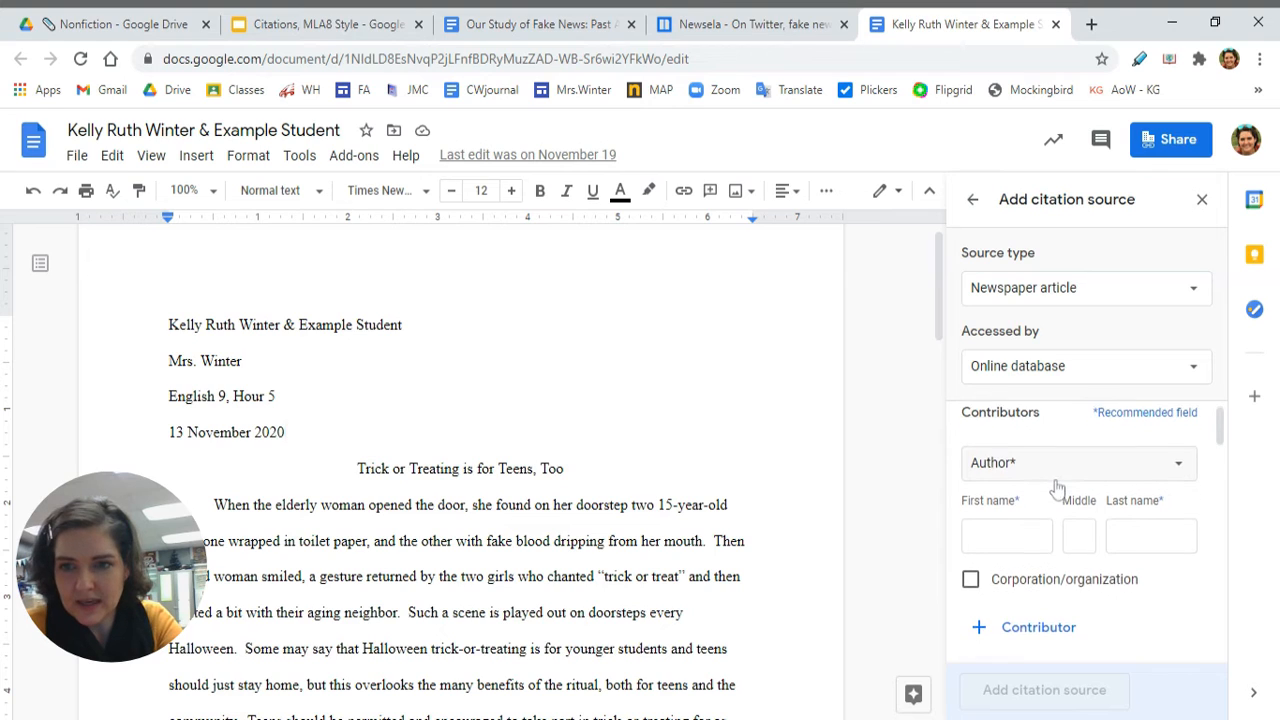
scroll(1057, 487, "up", 1)
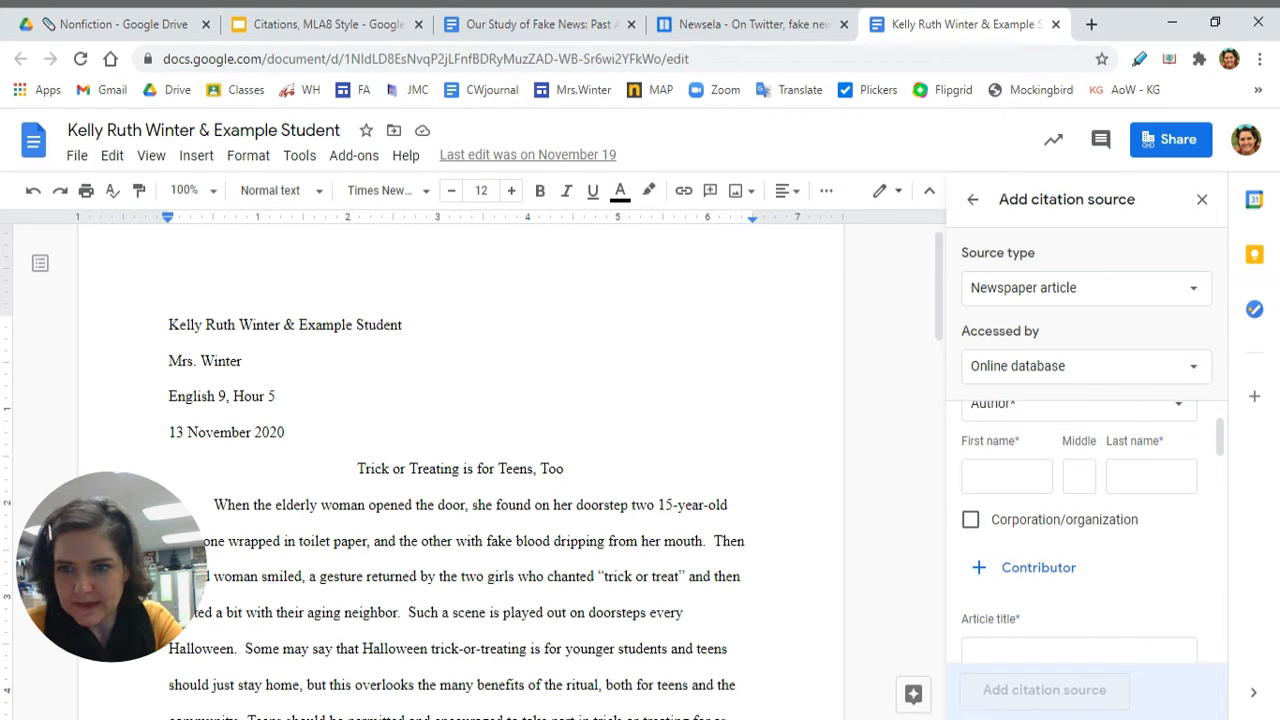
left_click(1150, 476)
key("ctrl+v")
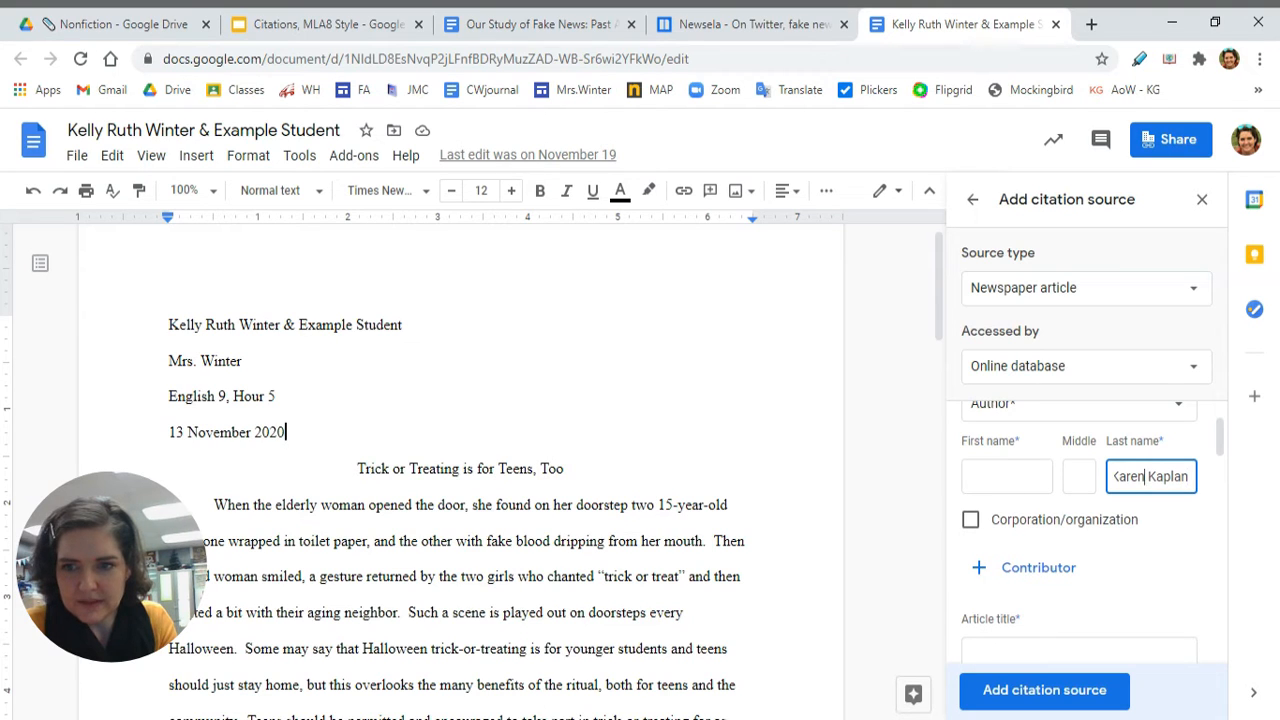
key("ctrl+shift+Left")
key("ctrl+x")
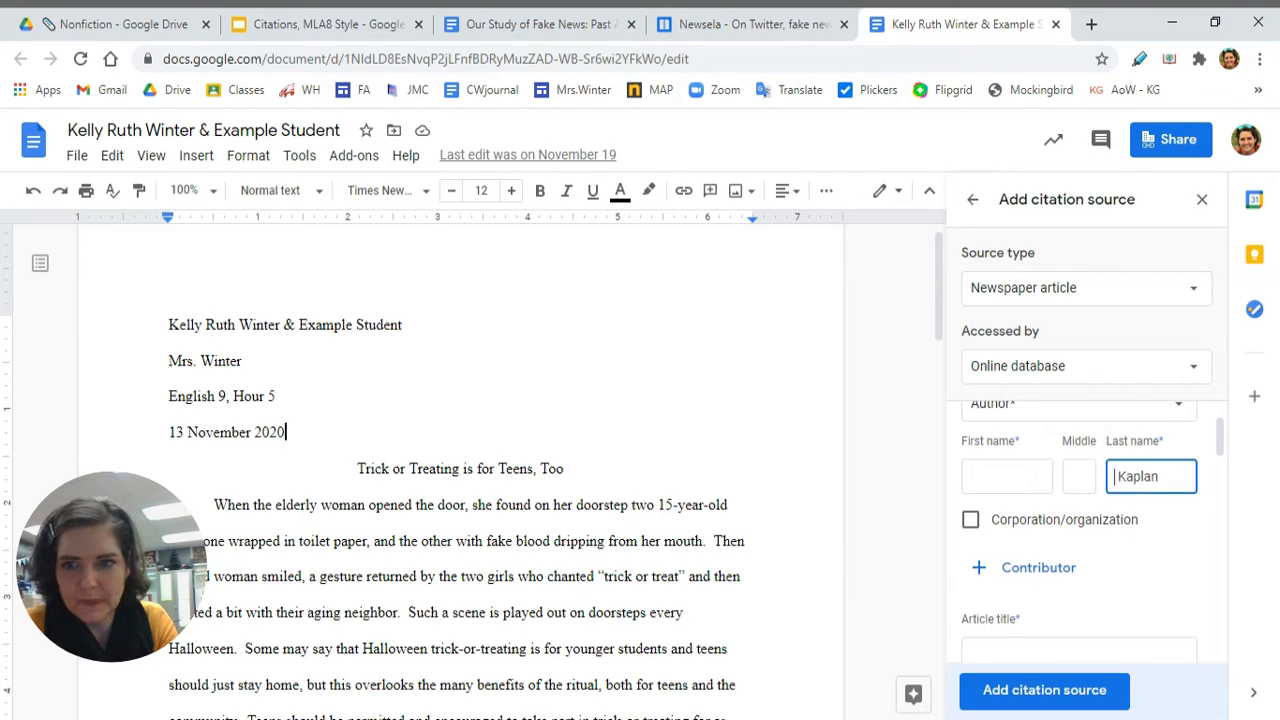
left_click(988, 478)
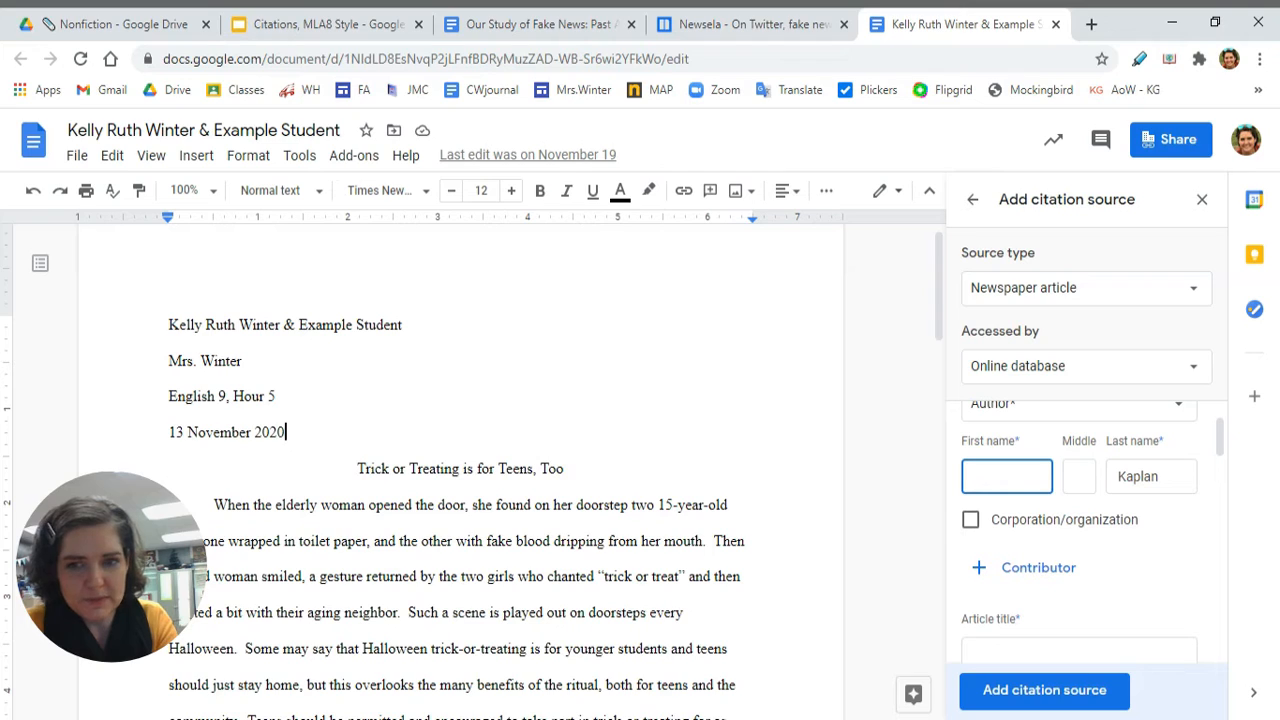
key("ctrl+v")
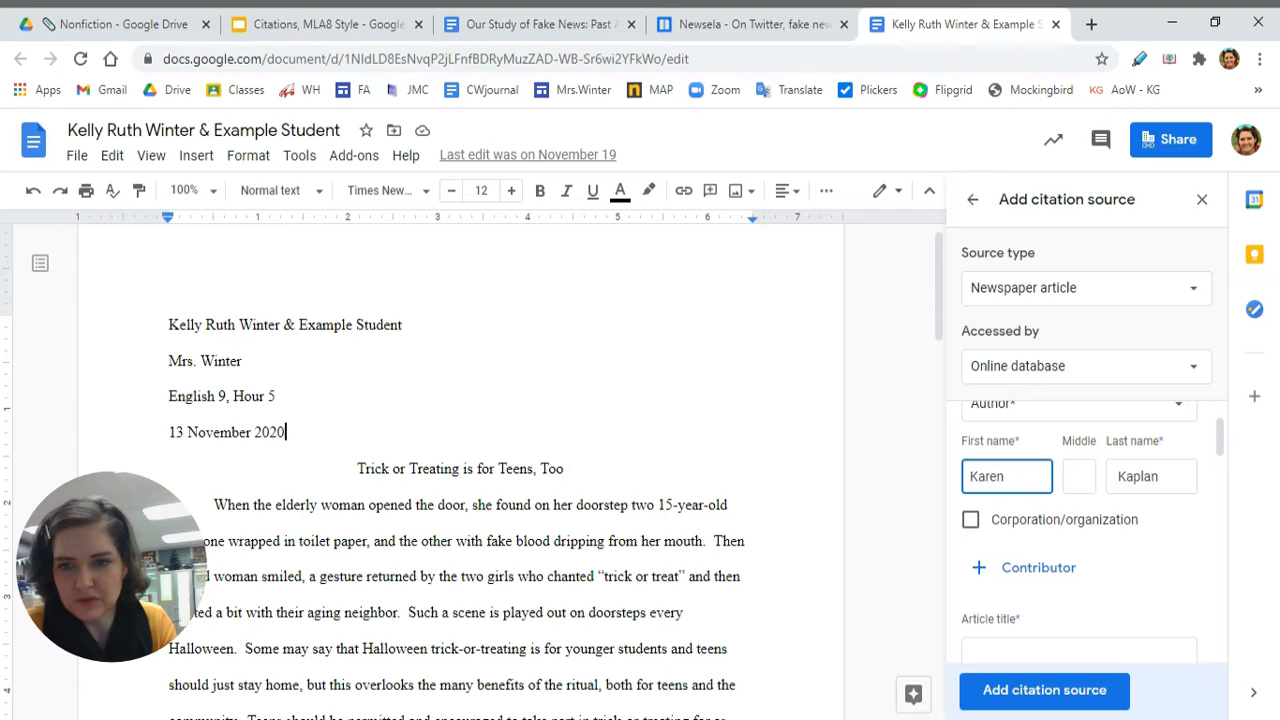
Copy the Newsela article's headline, "On Twitter, fake news spreads faster and further than real news", into the citation's article title
scroll(1088, 580, "down", 1)
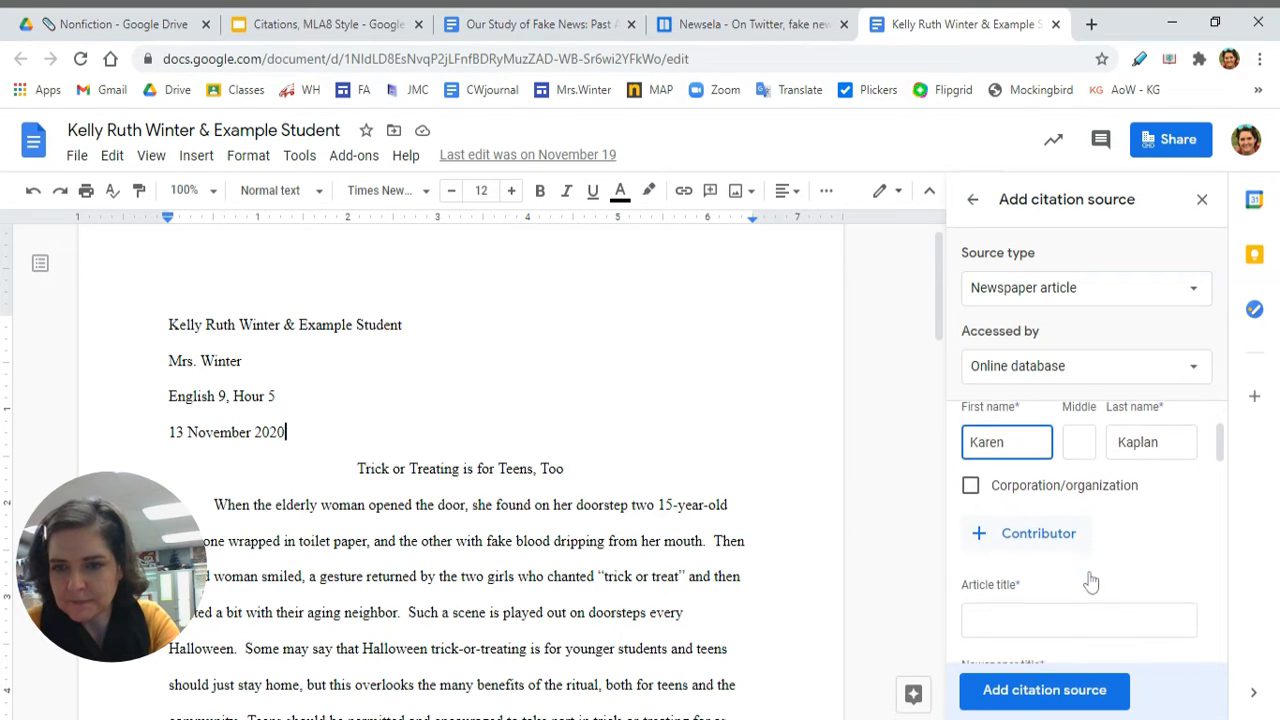
scroll(1088, 580, "down", 1)
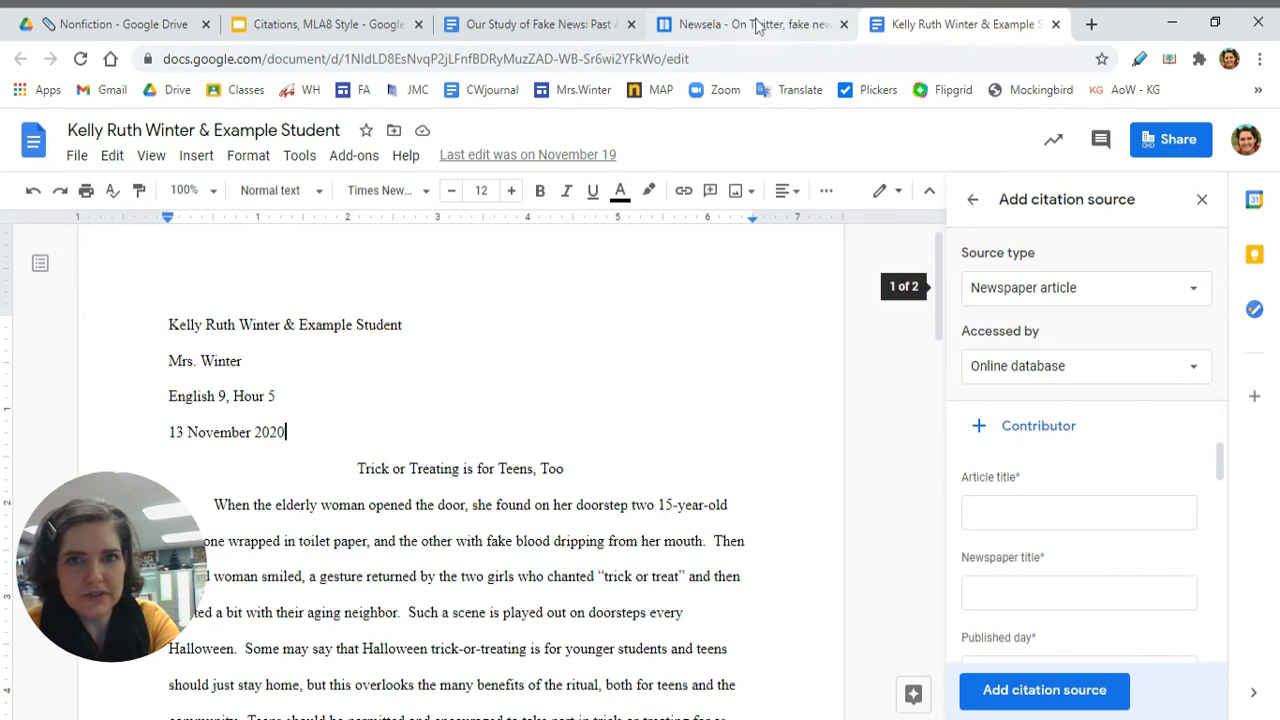
left_click(757, 24)
scroll(570, 400, "up", 6)
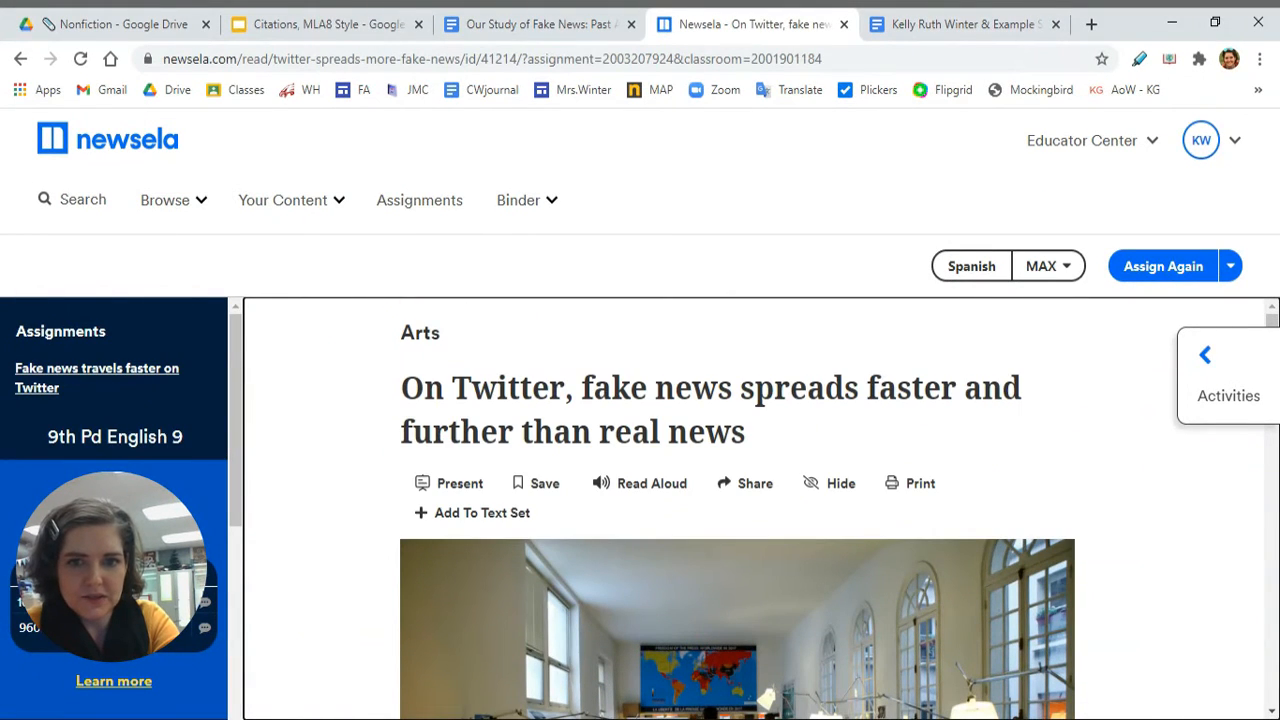
left_click_drag(766, 447, 401, 398)
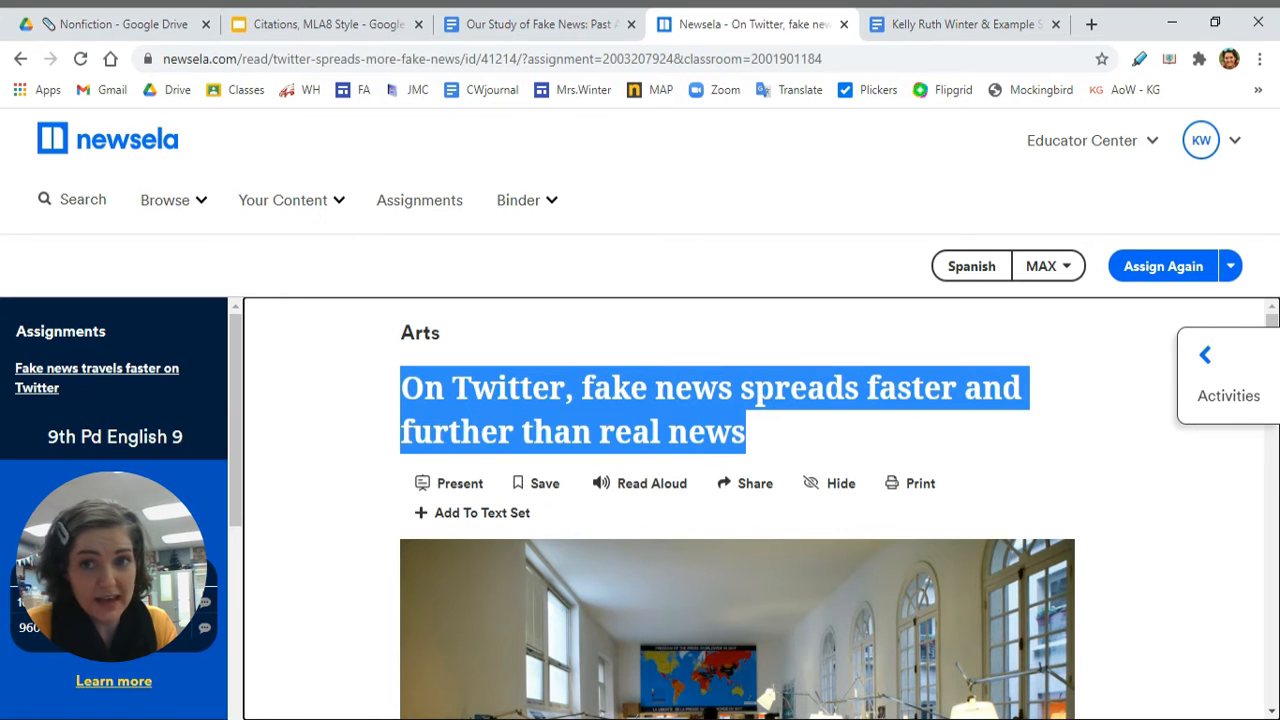
left_click(966, 24)
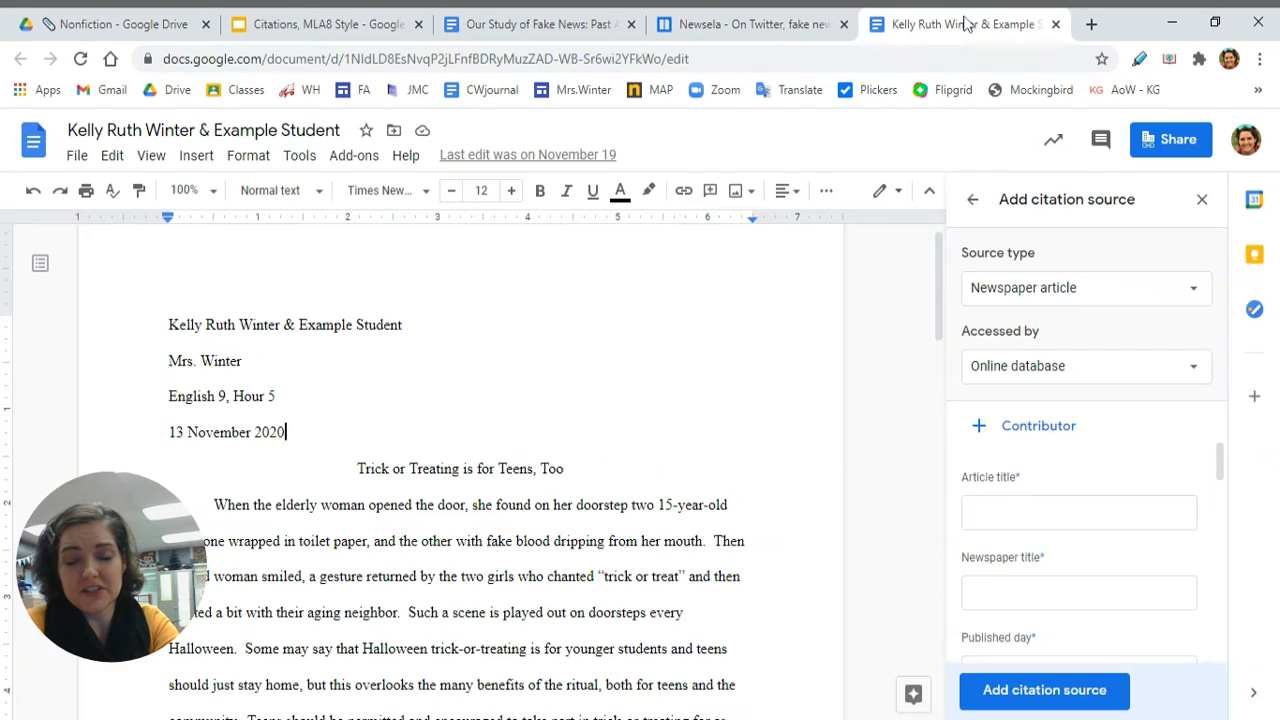
left_click(1050, 513)
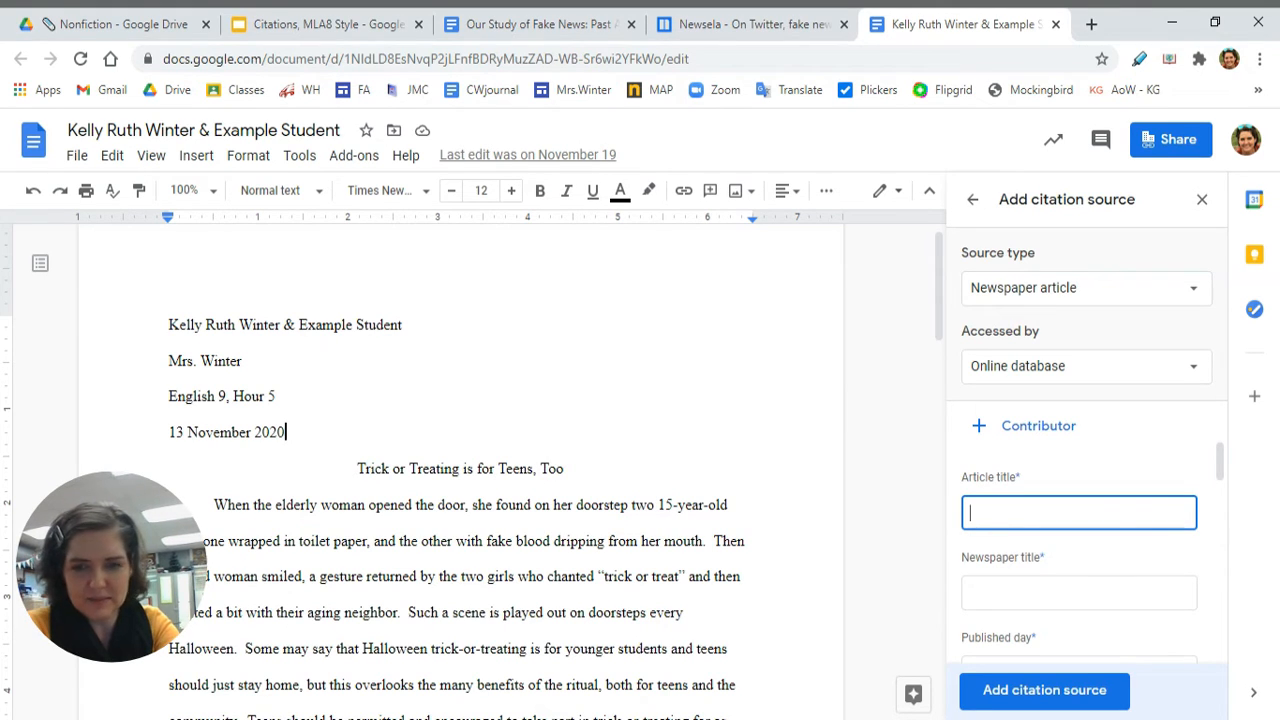
key("ctrl+v")
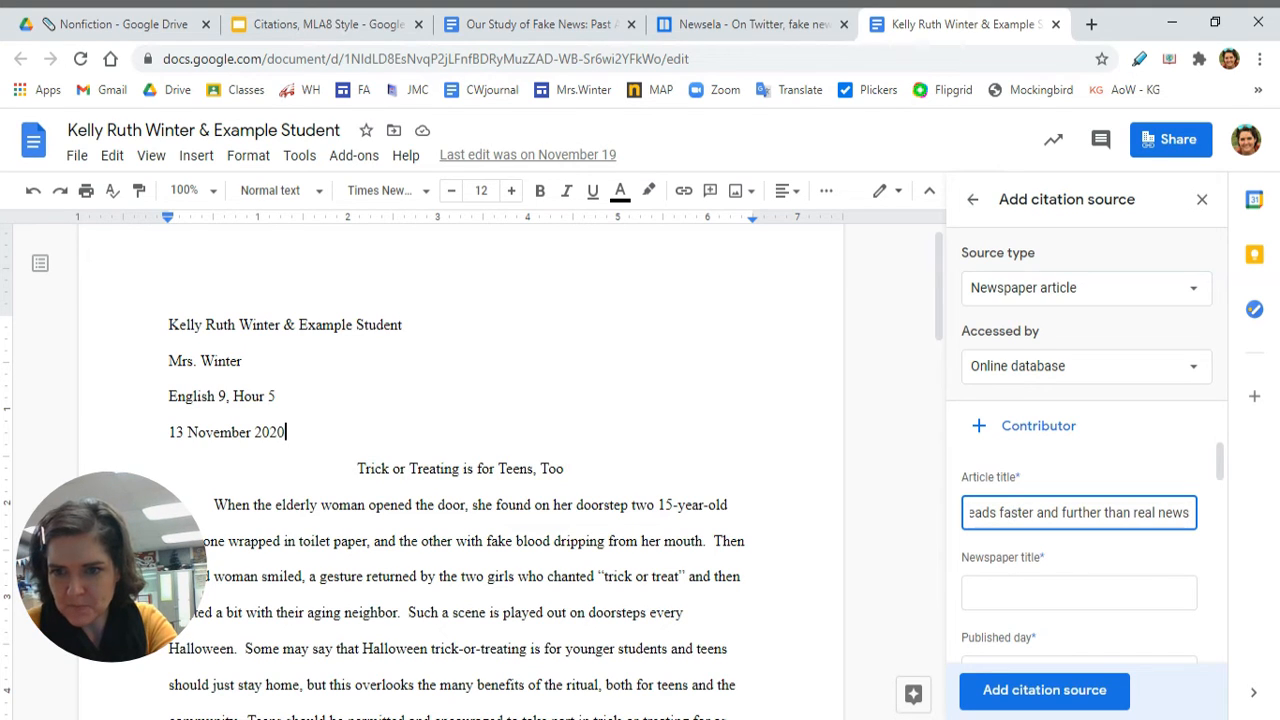
Copy "Los Angeles Times" from the Newsela article's byline into the citation's newspaper title
key("Tab")
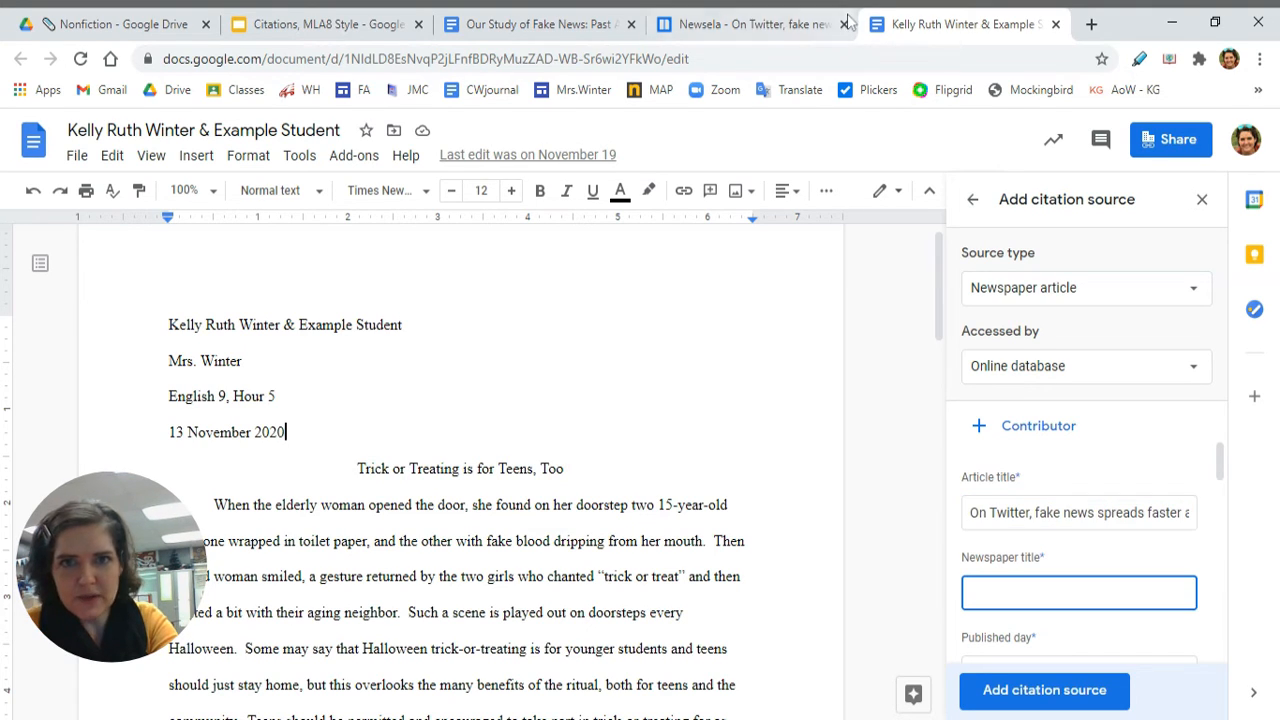
left_click(763, 22)
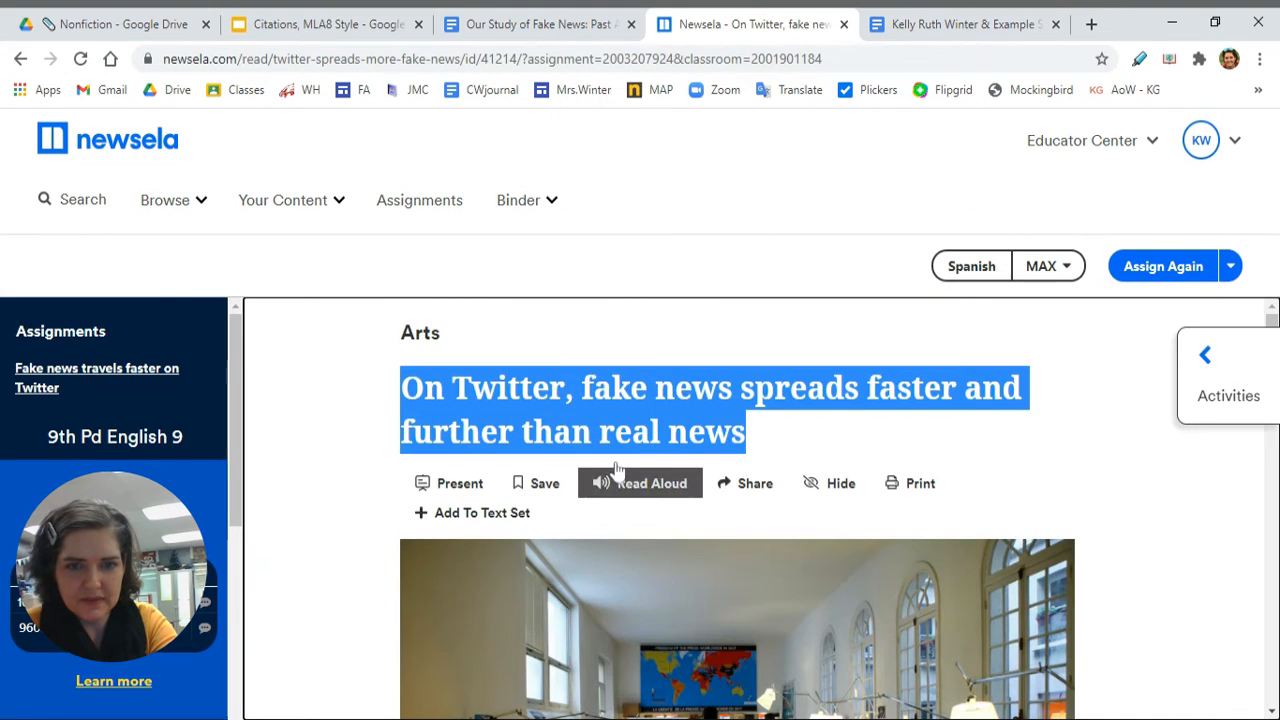
scroll(614, 480, "down", 5)
scroll(618, 470, "down", 1)
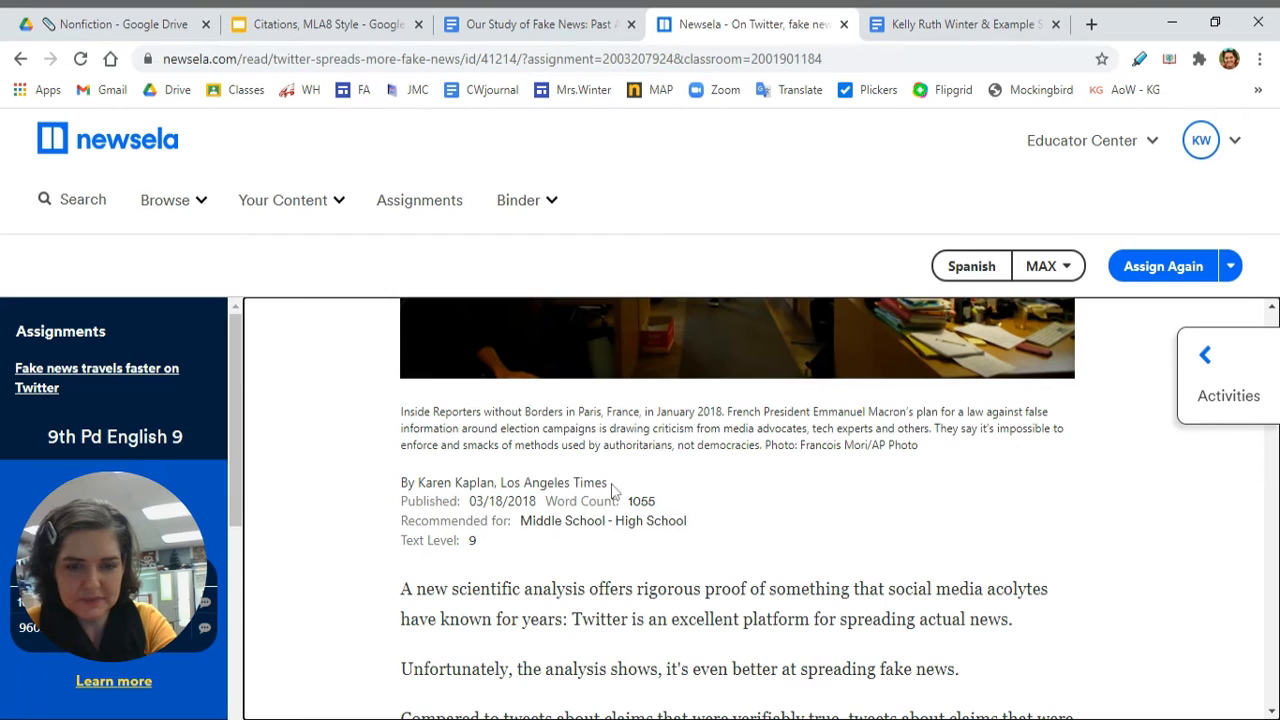
left_click_drag(608, 483, 500, 484)
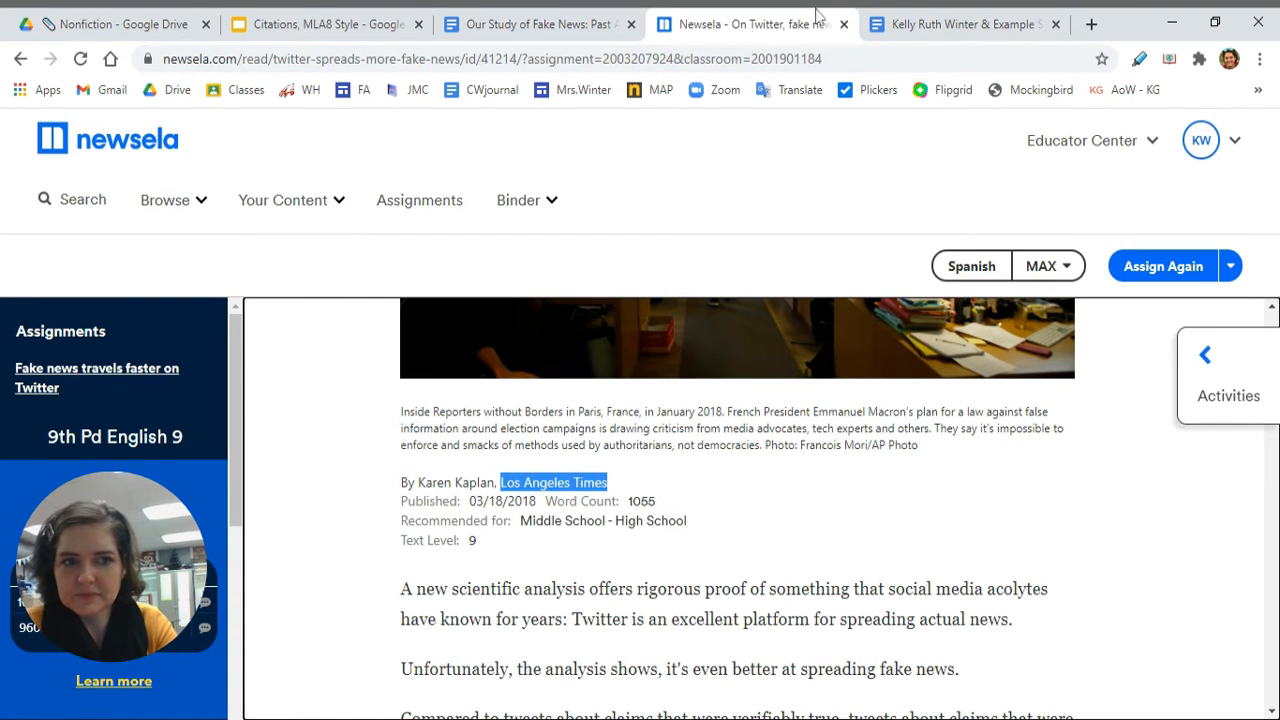
left_click(985, 18)
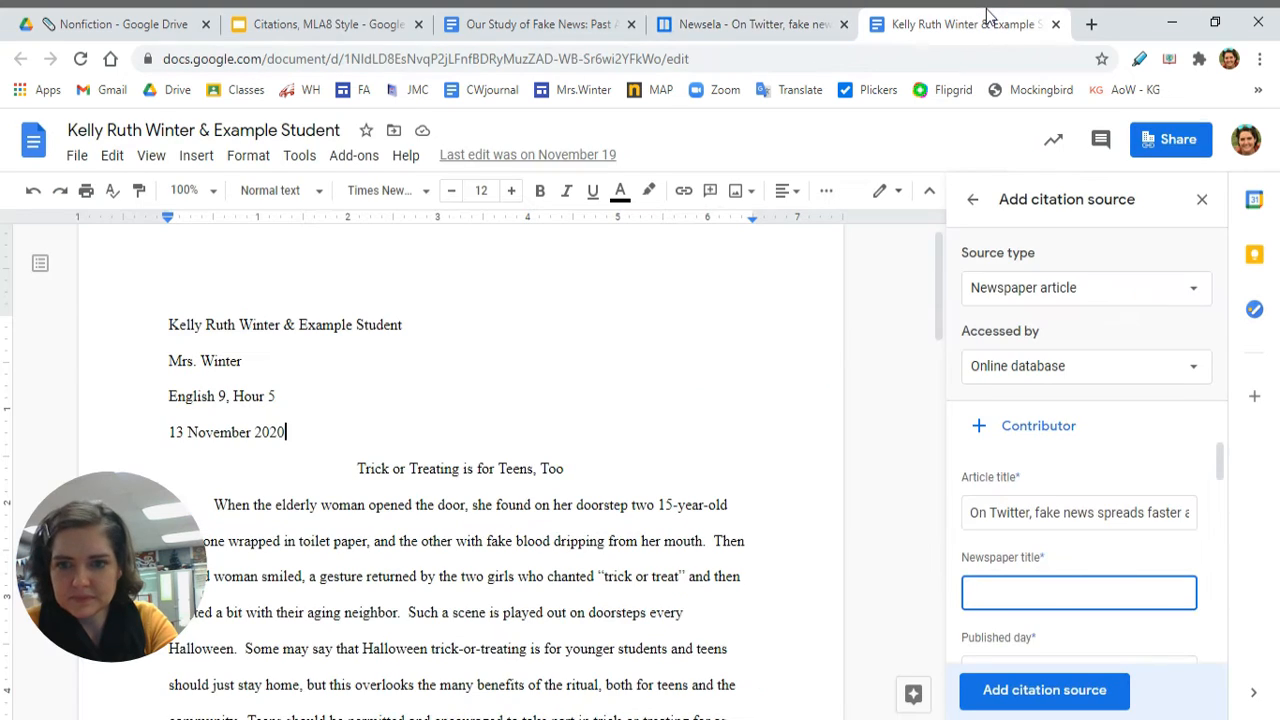
key("ctrl+v")
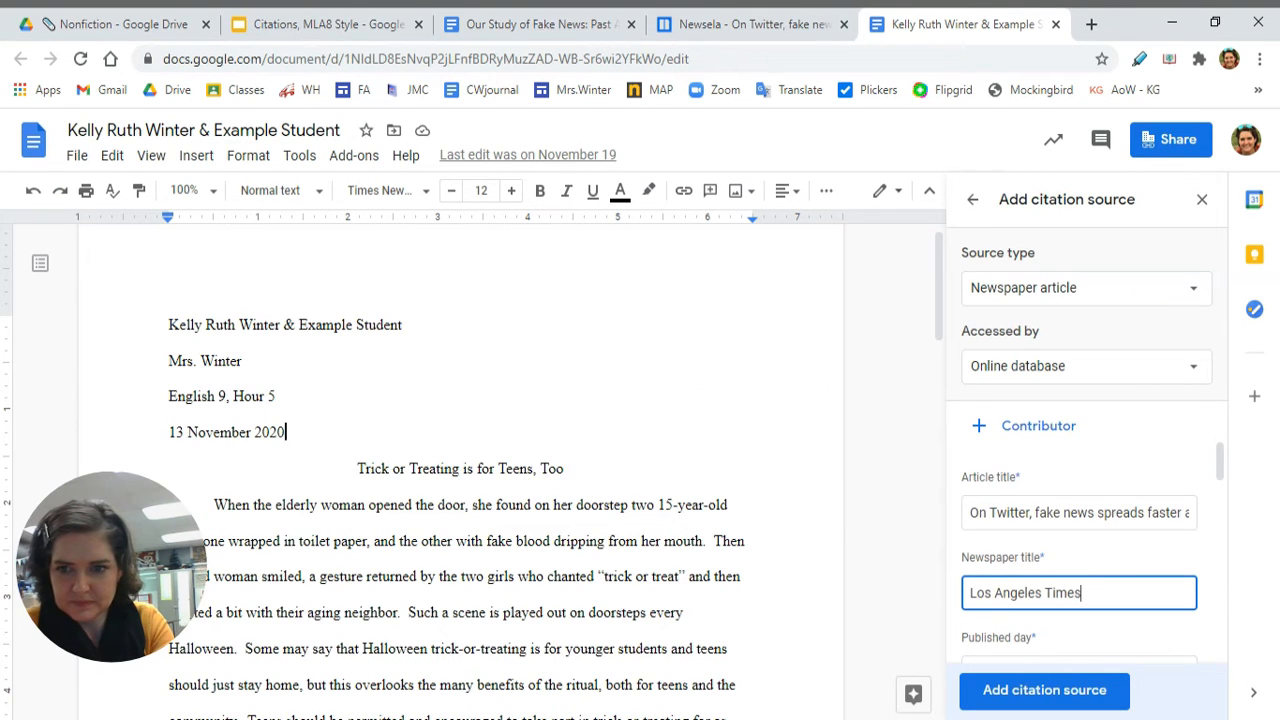
Look up the publication date in the Newsela article and enter it in the citation as day 18, month March, year 2018
scroll(1079, 532, "down", 3)
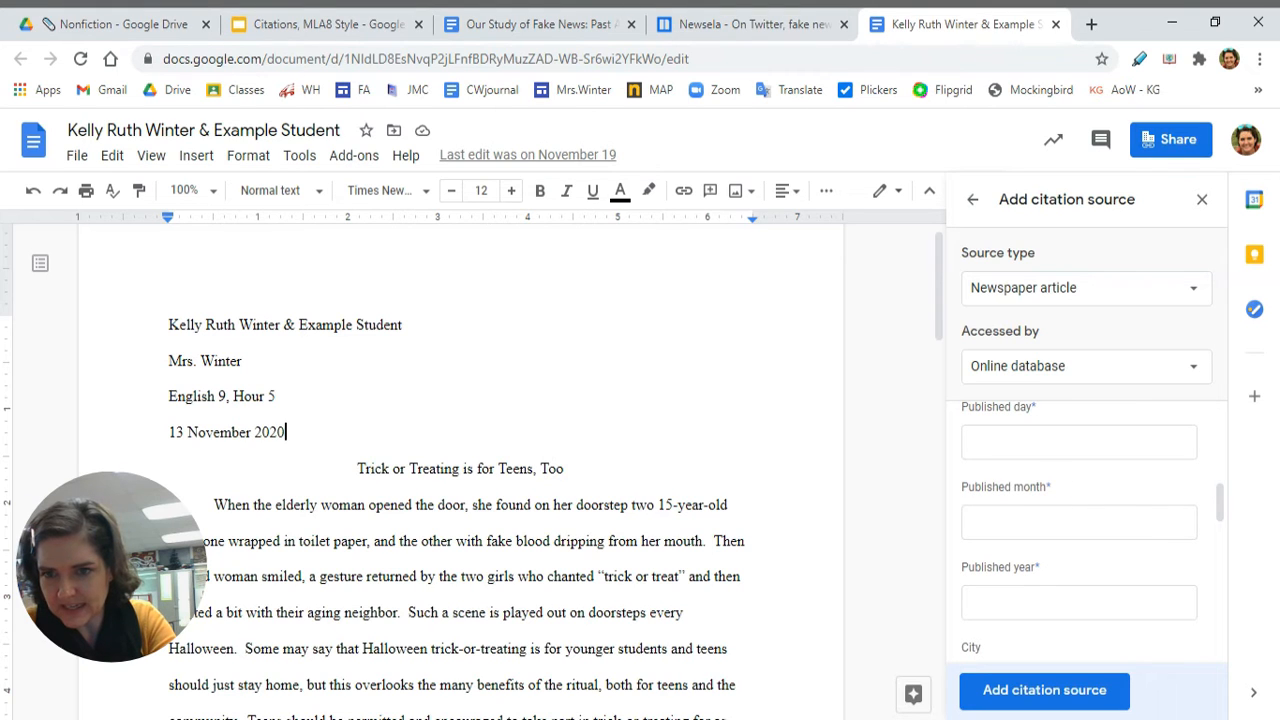
left_click(718, 26)
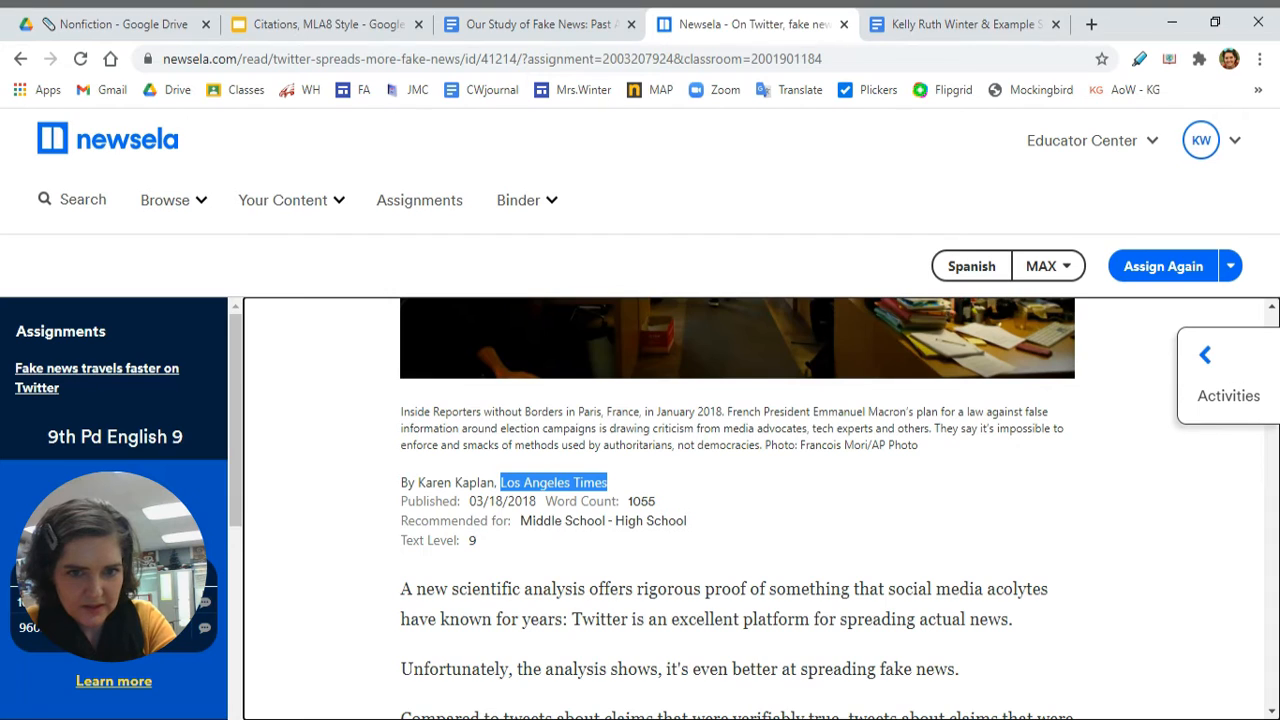
left_click_drag(537, 501, 469, 501)
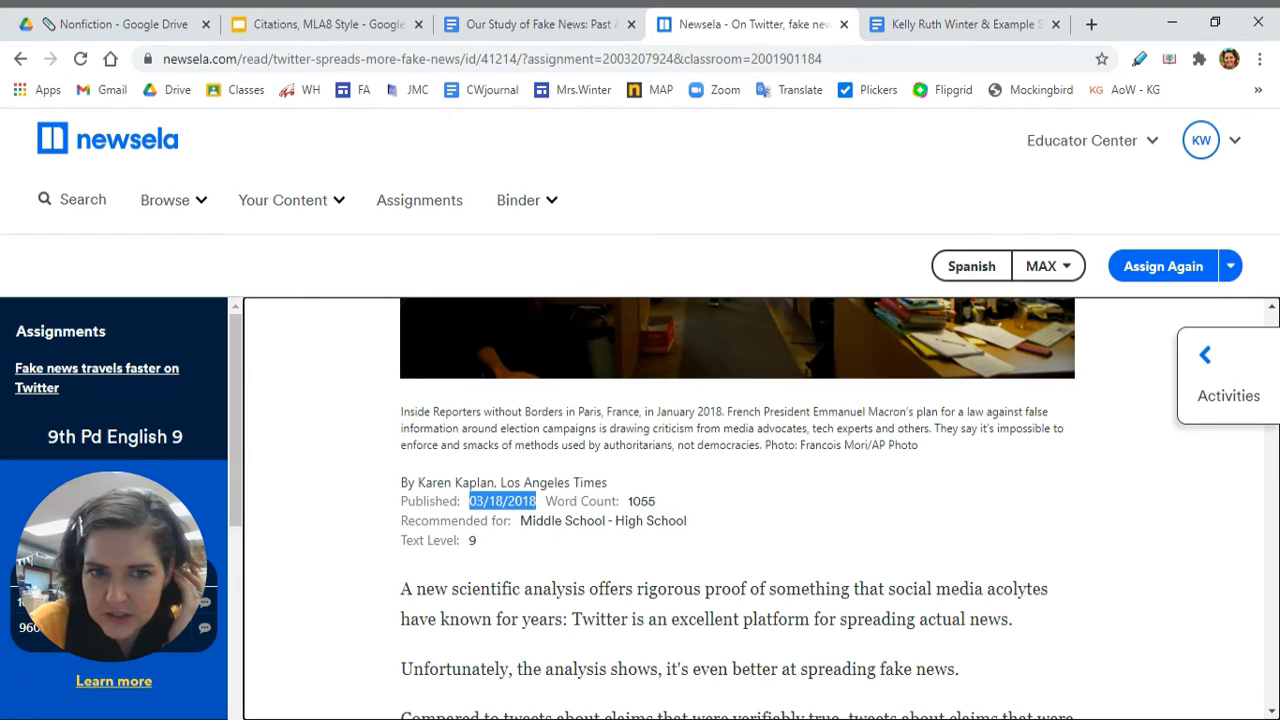
left_click(955, 22)
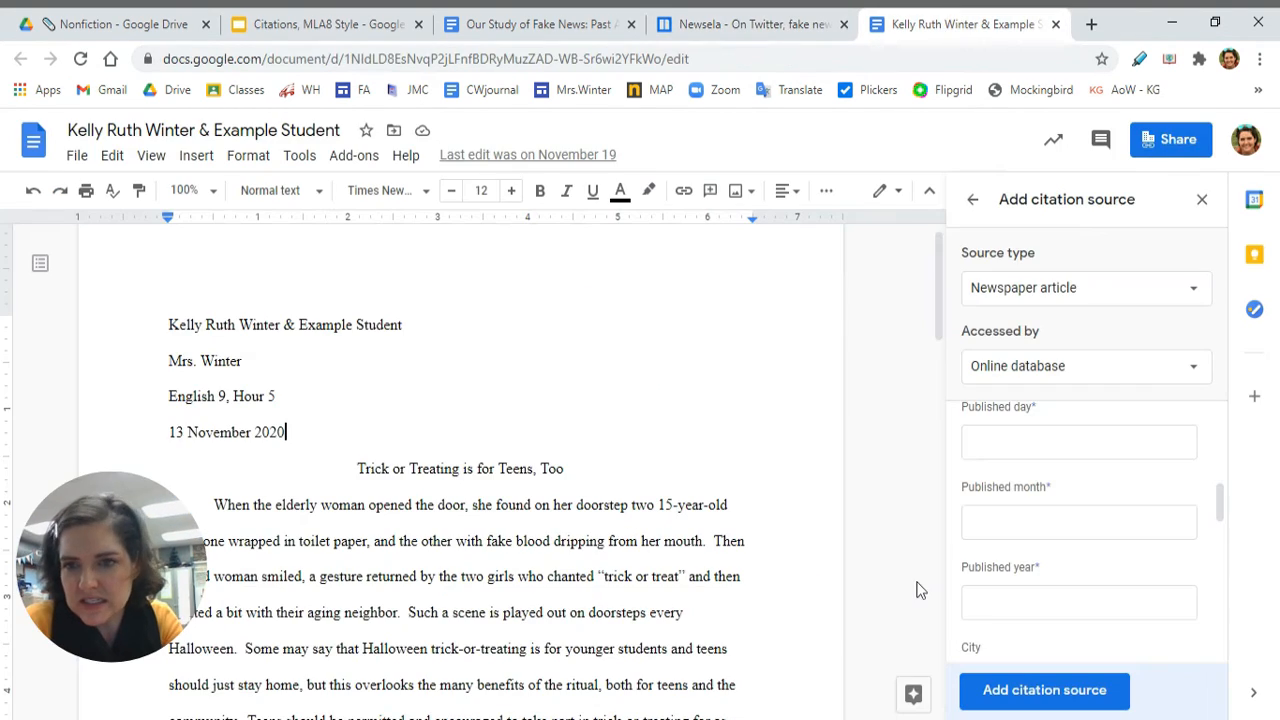
left_click(1078, 442)
type("18")
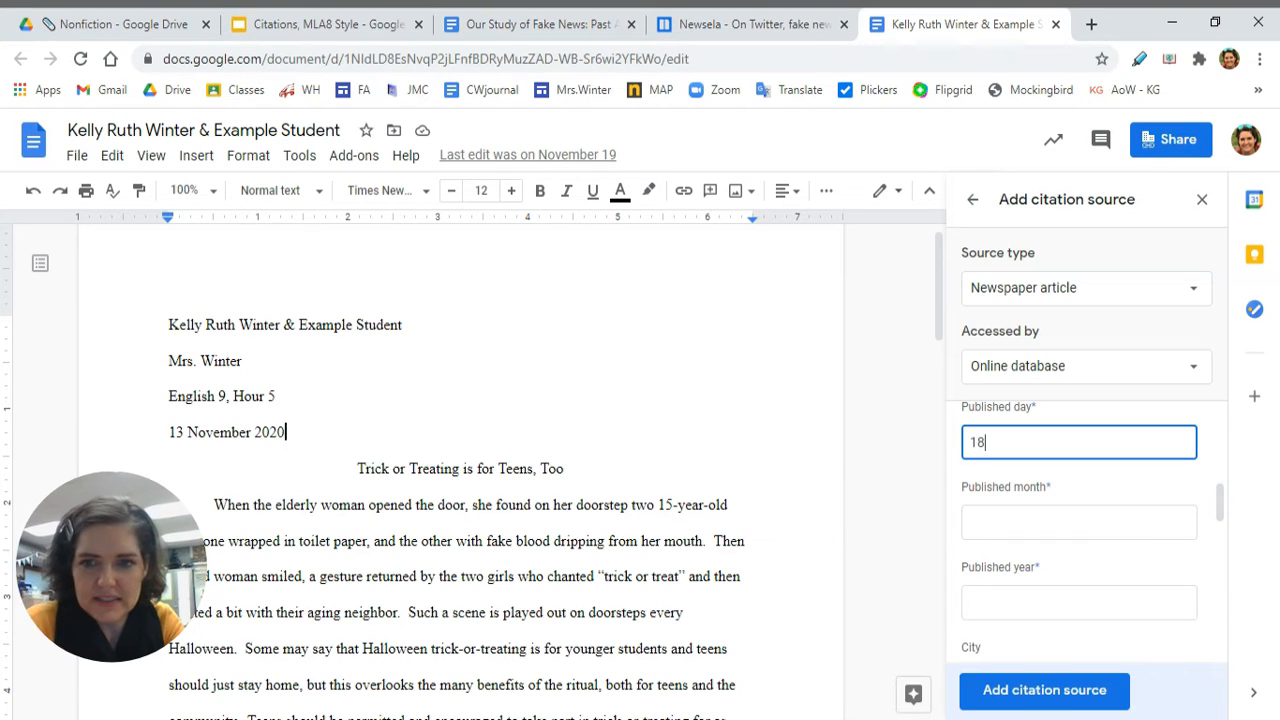
key("Tab")
type("March")
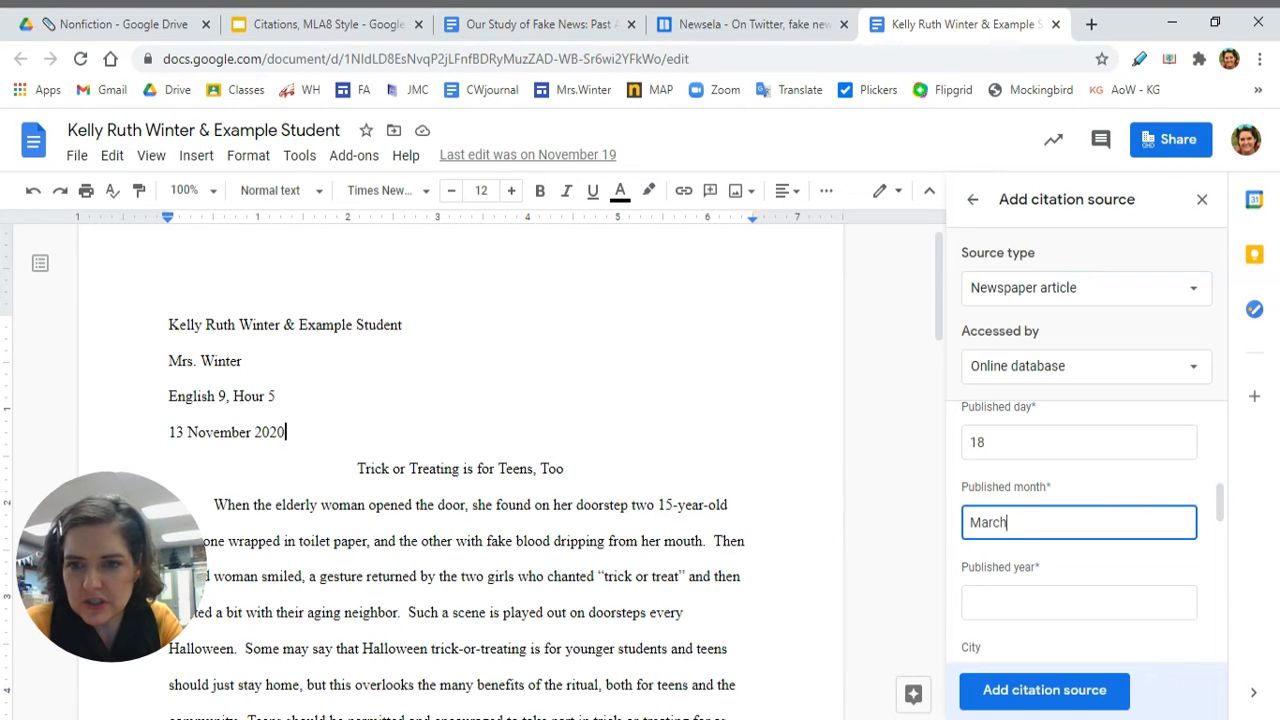
key("Tab")
type("2018")
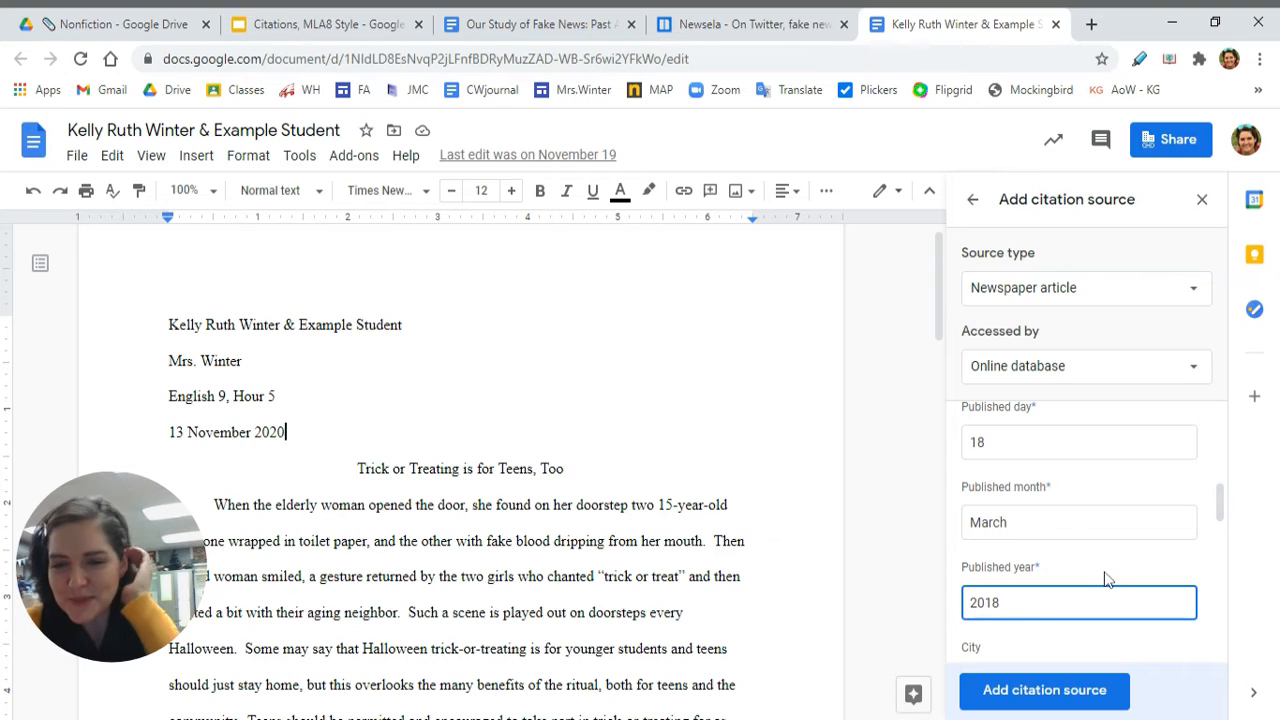
Check the Newsela article for a publication city, and review the citation's City, Edition, Issue, Short title and Database fields
scroll(1105, 578, "down", 1)
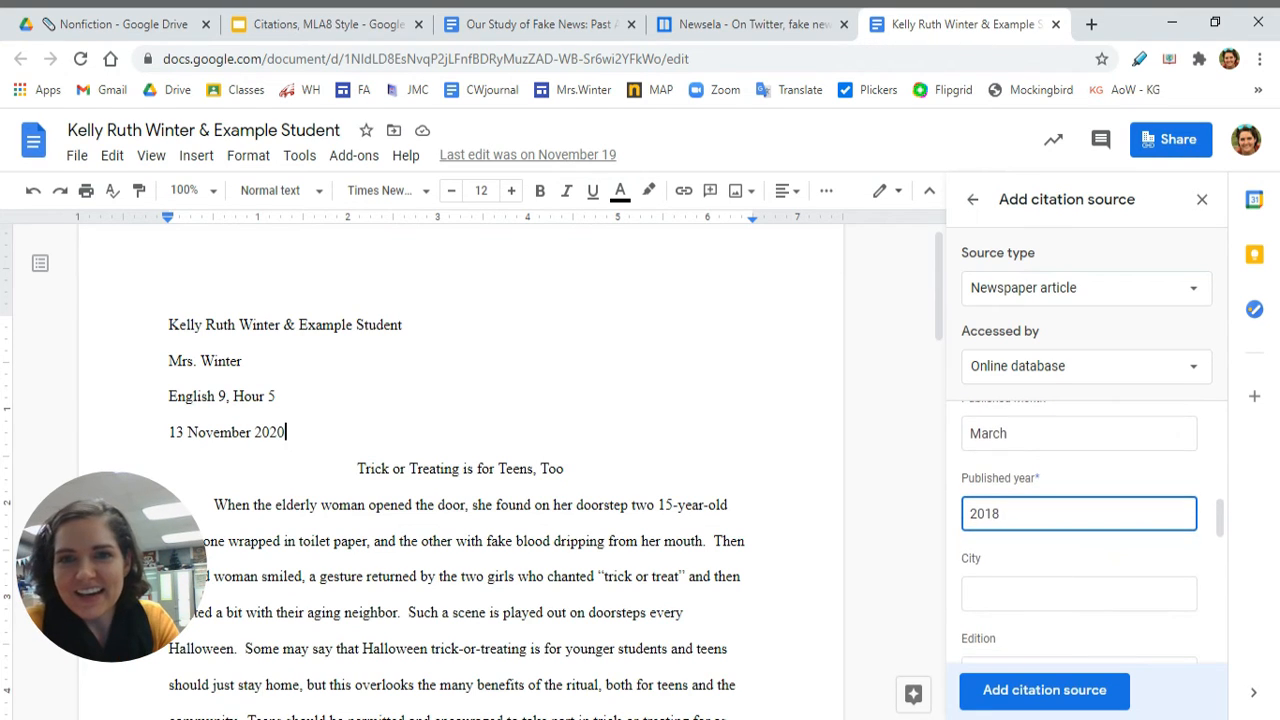
left_click(789, 30)
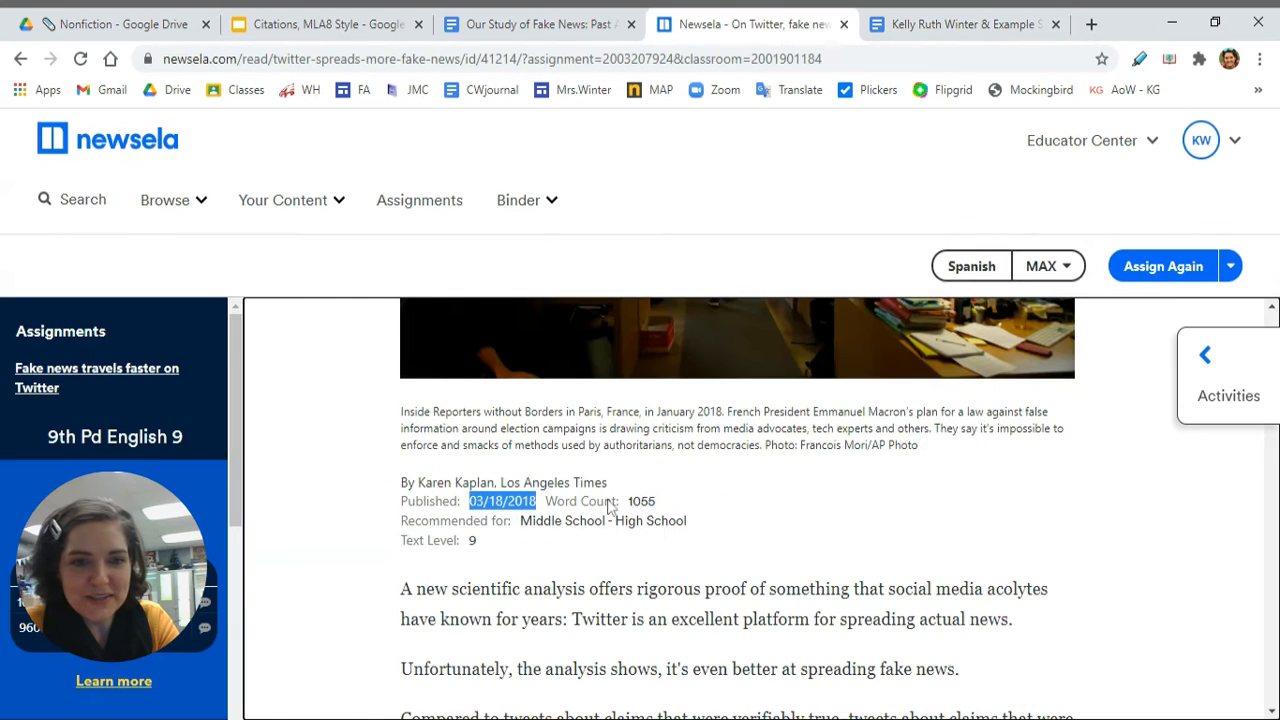
scroll(705, 520, "up", 1)
scroll(703, 520, "up", 5)
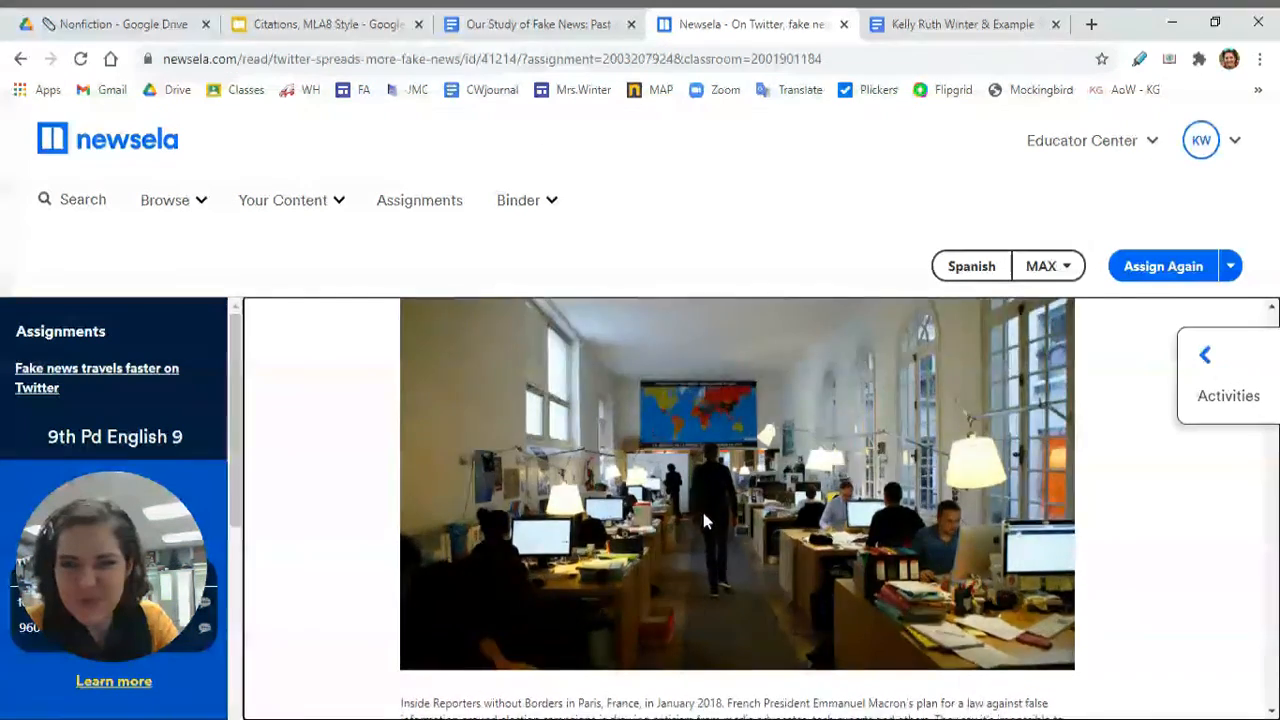
scroll(705, 520, "down", 5)
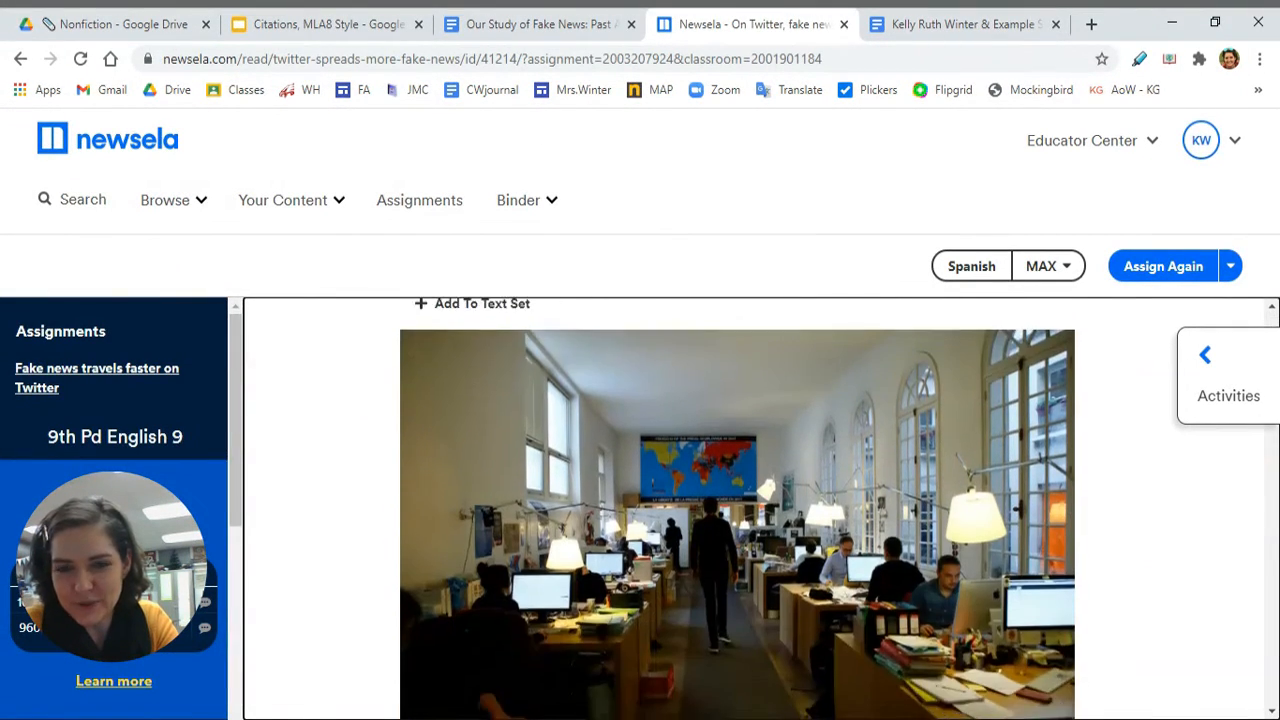
left_click(948, 20)
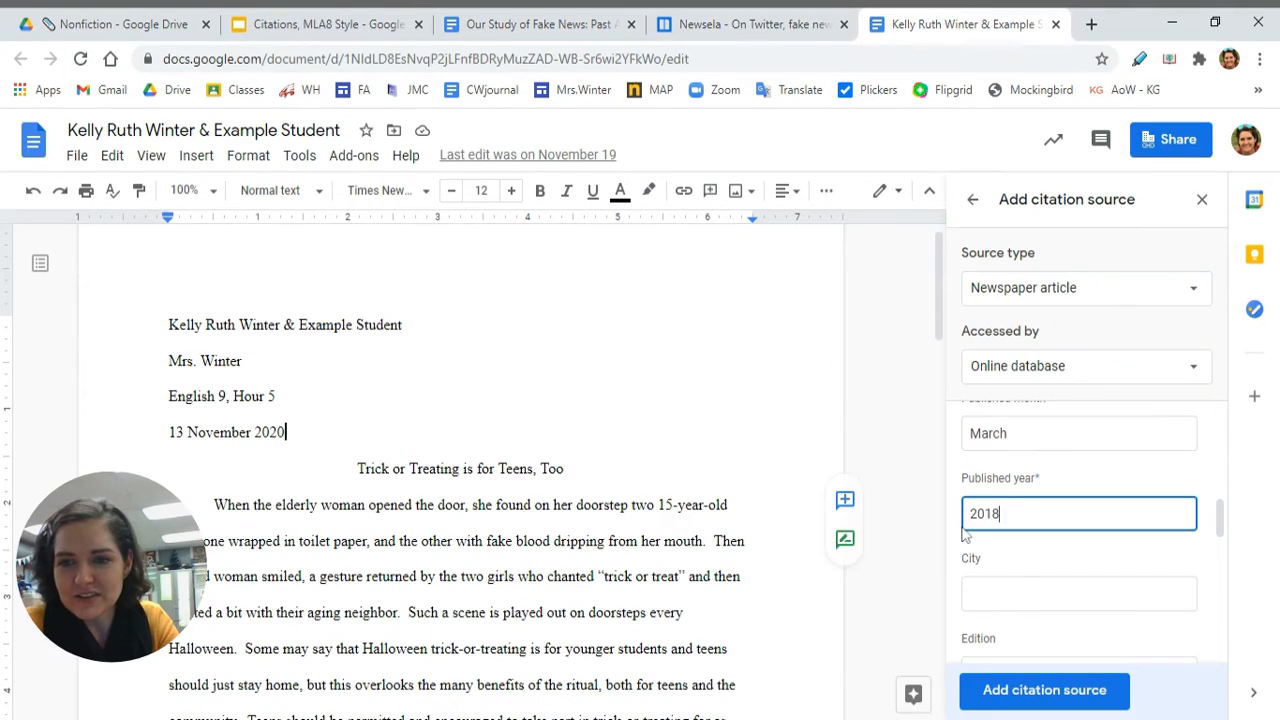
scroll(1015, 578, "down", 1)
scroll(1015, 578, "down", 3)
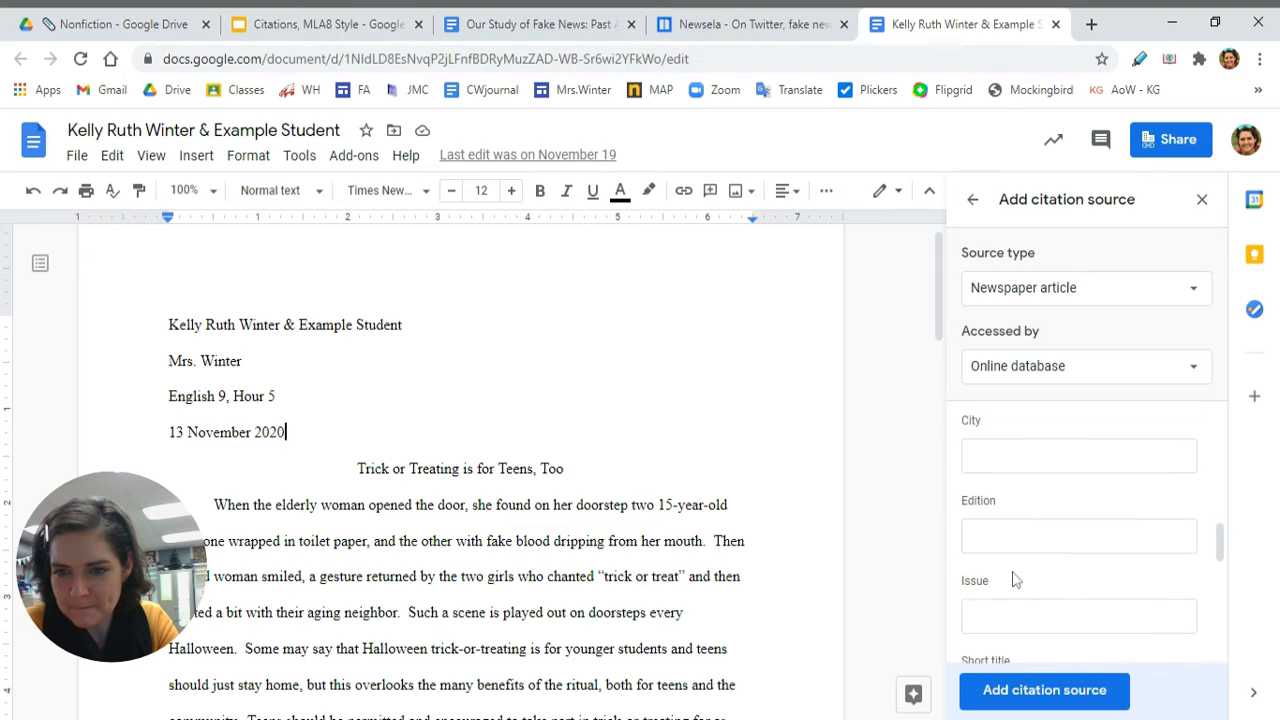
scroll(1015, 578, "down", 2)
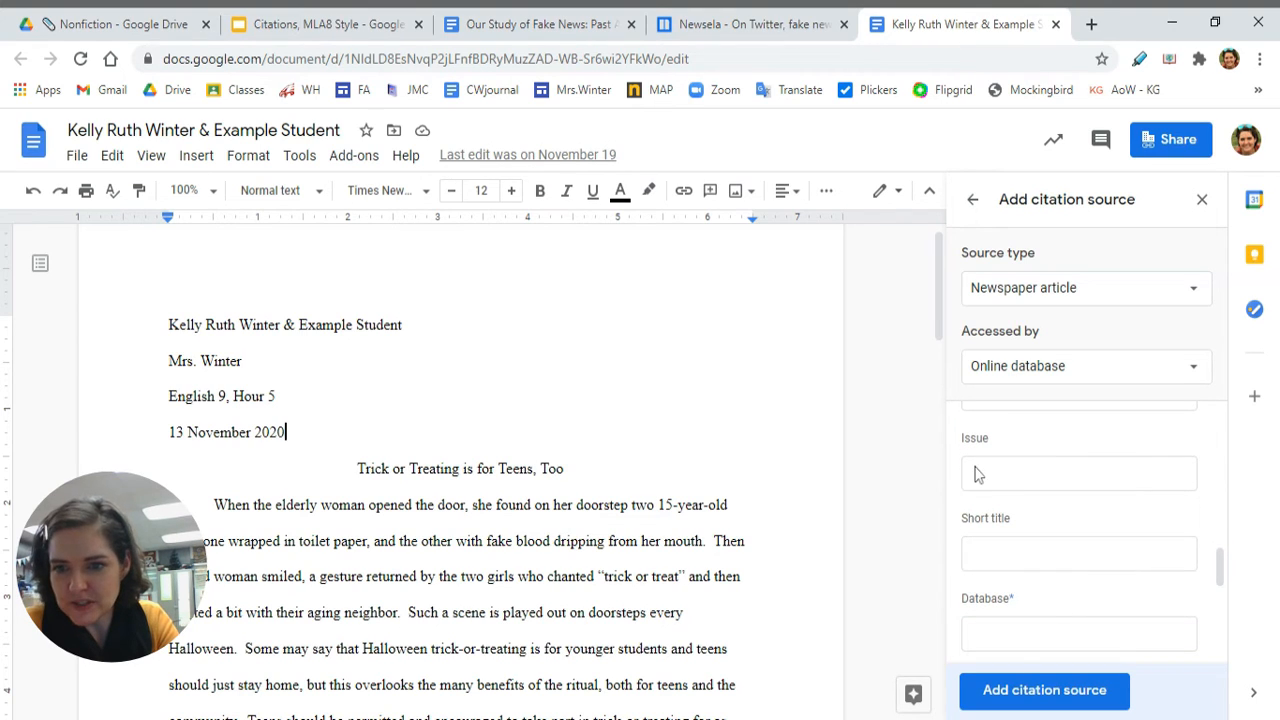
scroll(1003, 458, "up", 3)
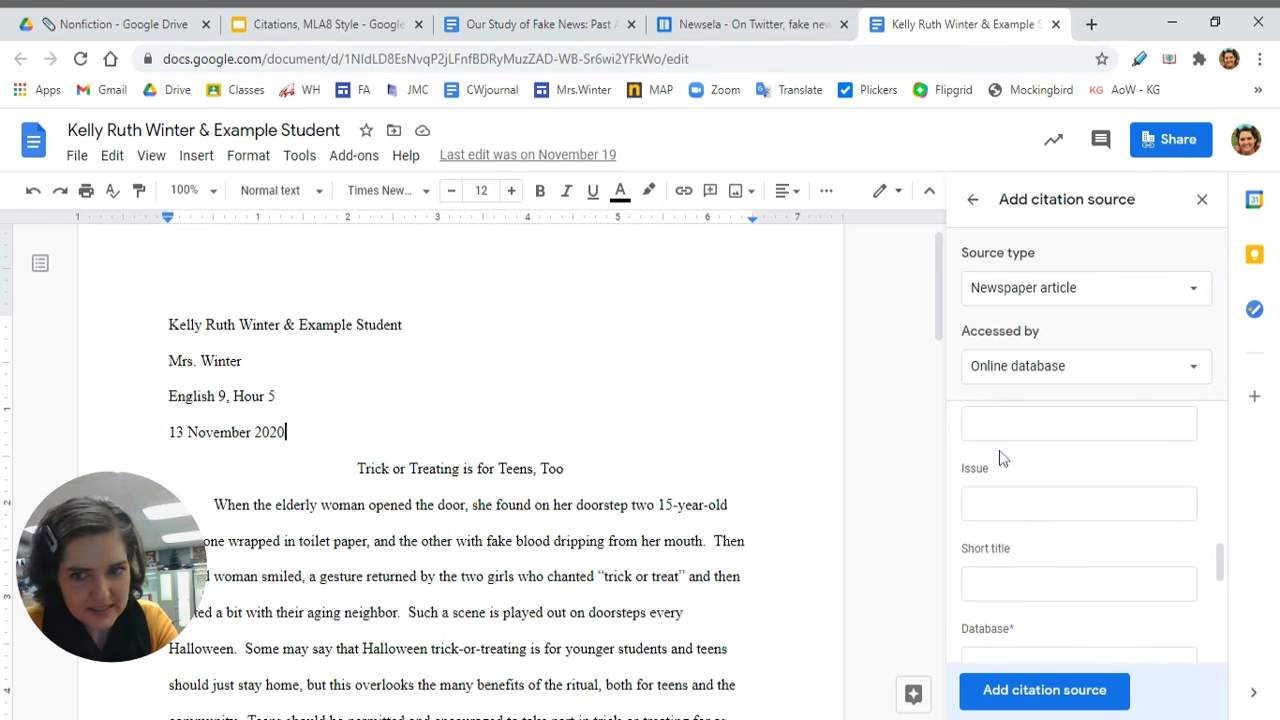
Examine the Newsela article's photo caption and byline for edition or issue details, and compare them with the citation's optional fields
left_click(750, 24)
scroll(564, 606, "down", 1)
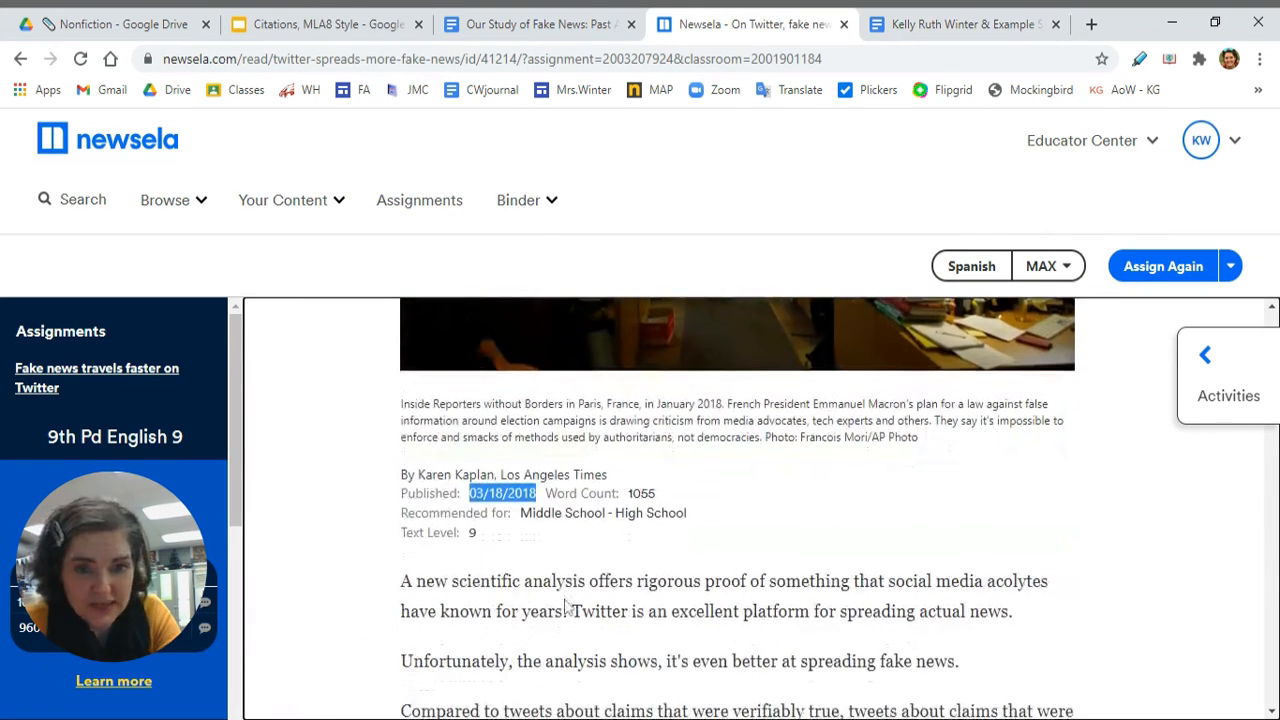
scroll(564, 606, "up", 3)
scroll(752, 510, "up", 3)
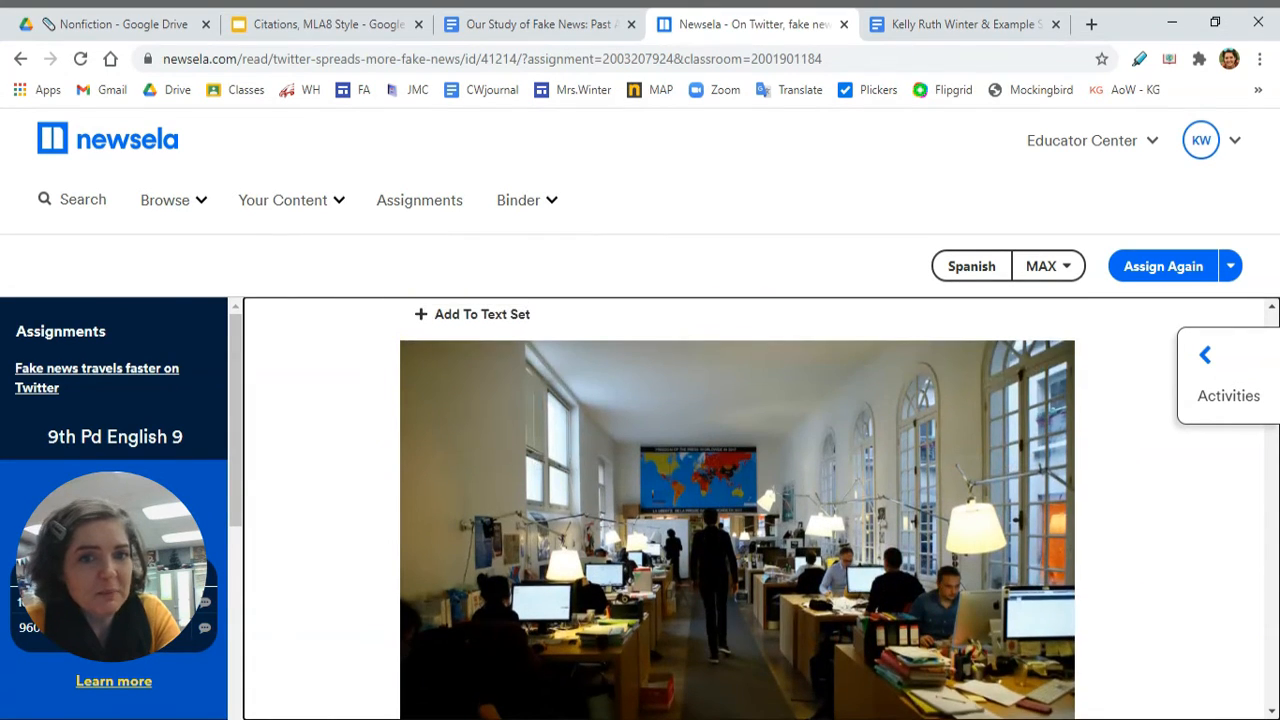
scroll(752, 510, "down", 1)
scroll(617, 672, "down", 3)
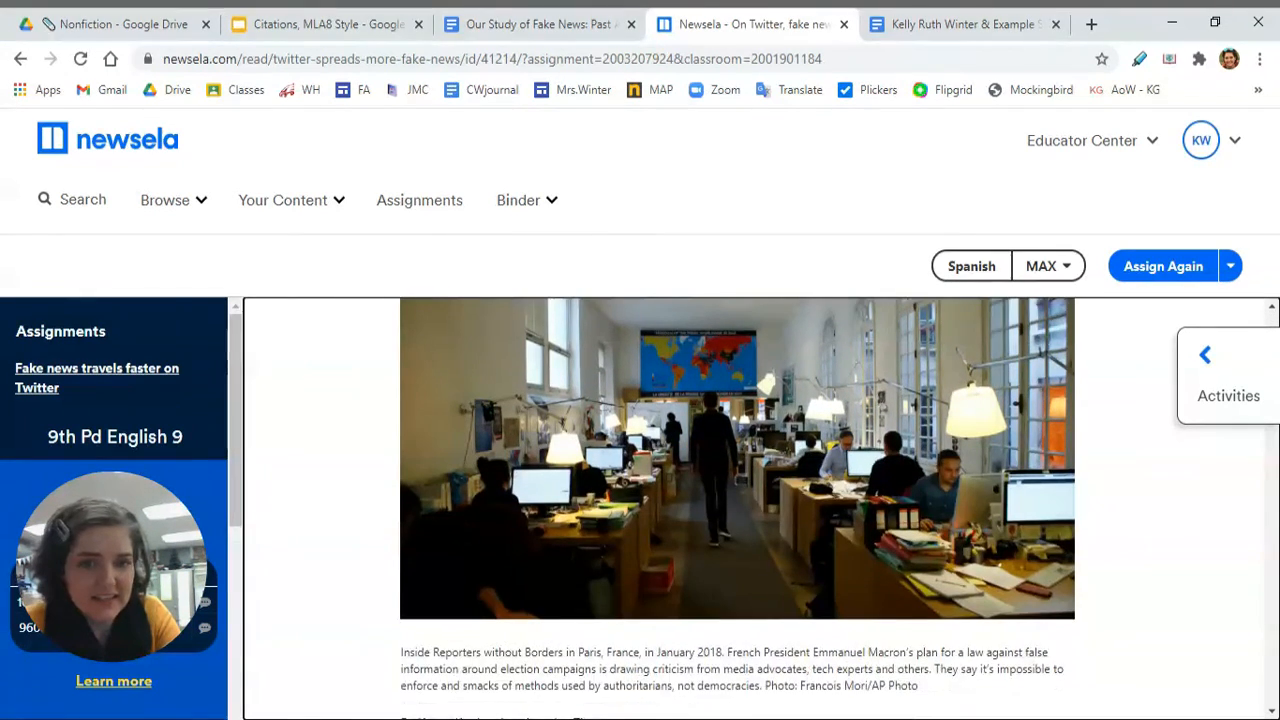
left_click(620, 675)
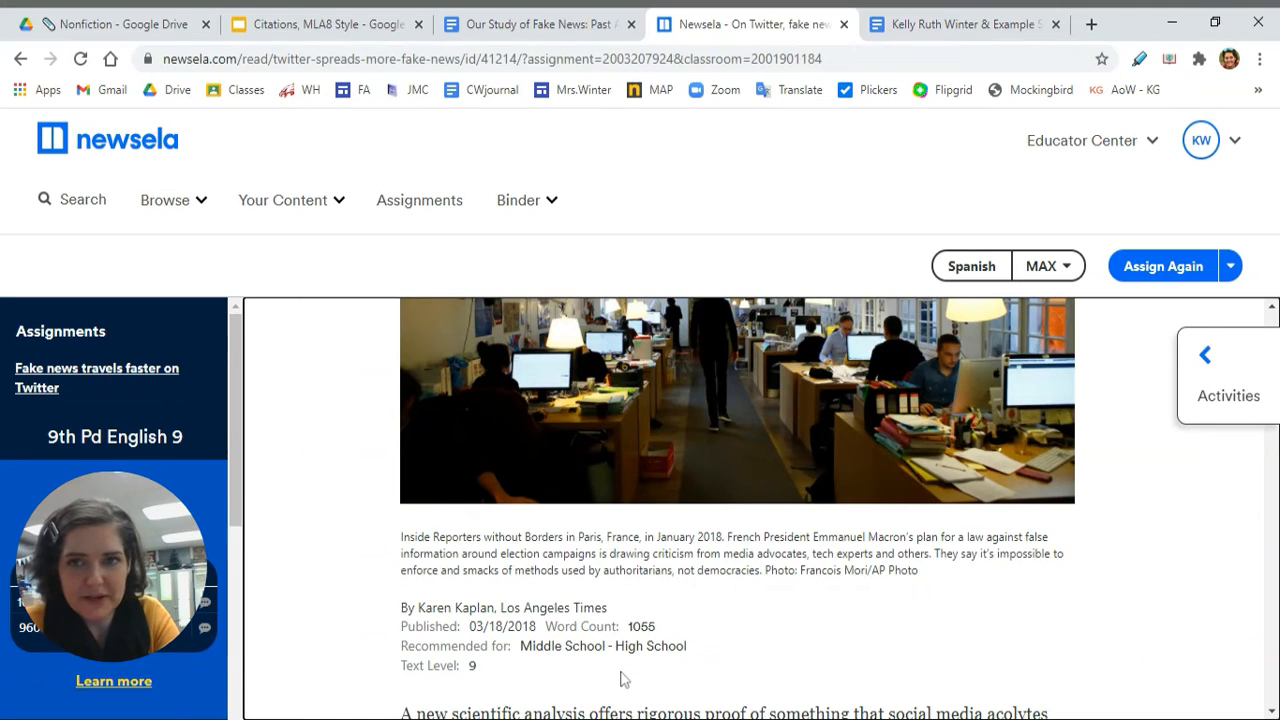
left_click(916, 18)
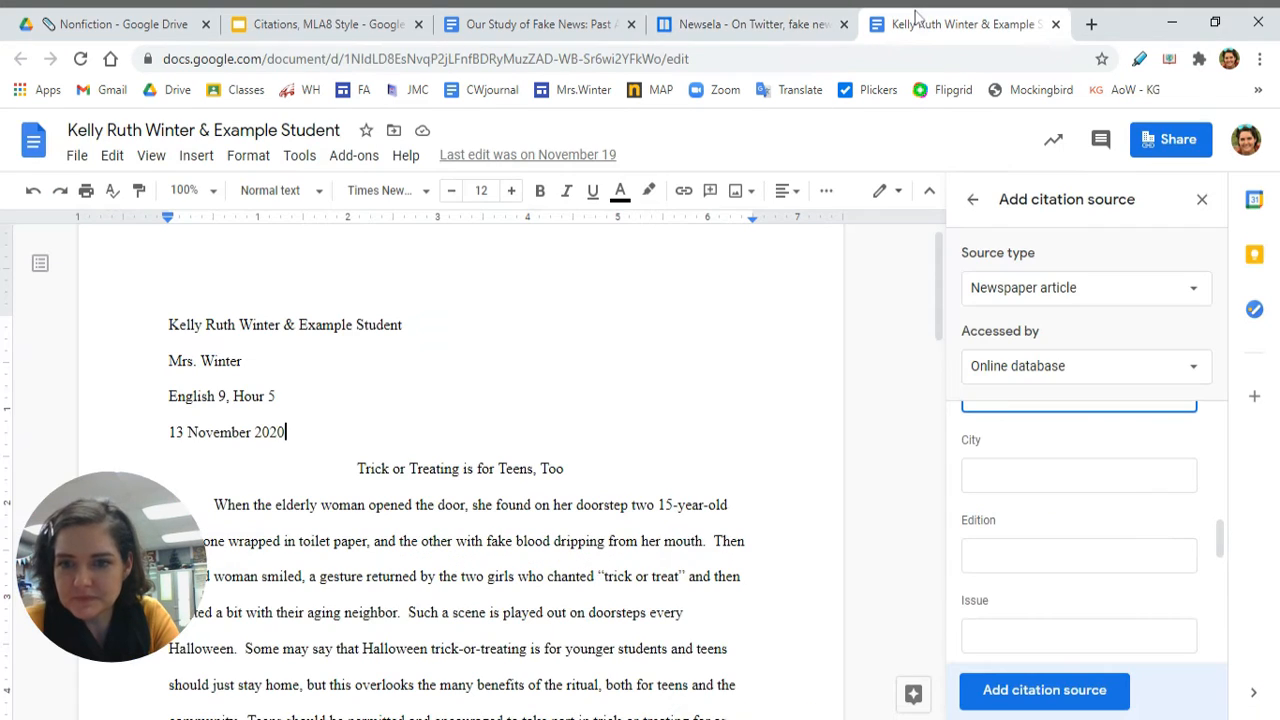
scroll(1079, 535, "down", 1)
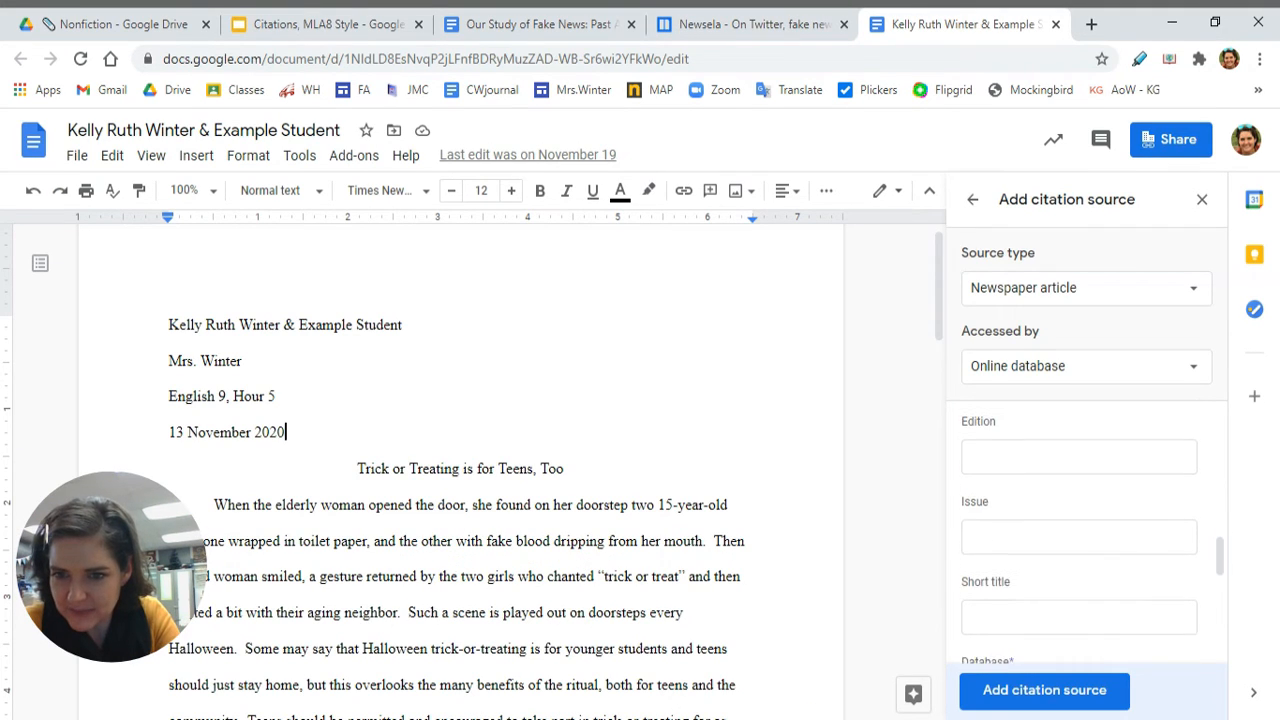
scroll(1079, 535, "up", 2)
scroll(1079, 535, "down", 2)
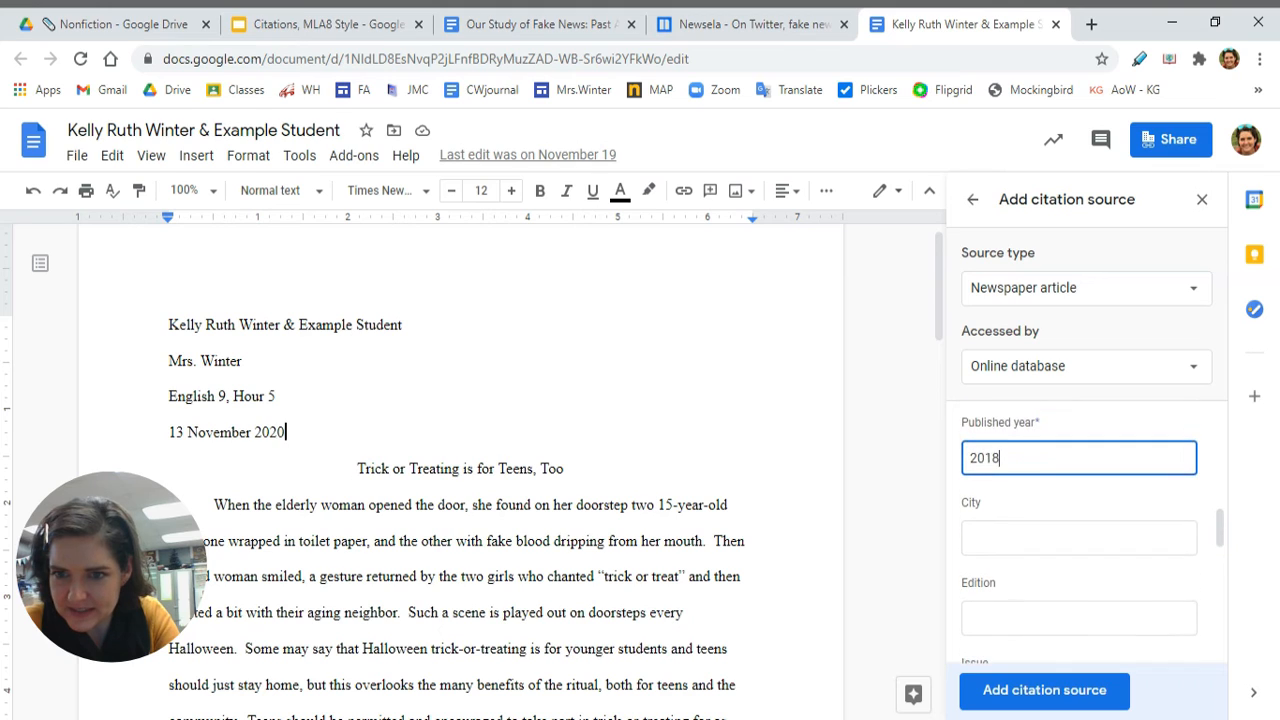
Enter "Newsela" as the citation's database
scroll(1079, 535, "down", 2)
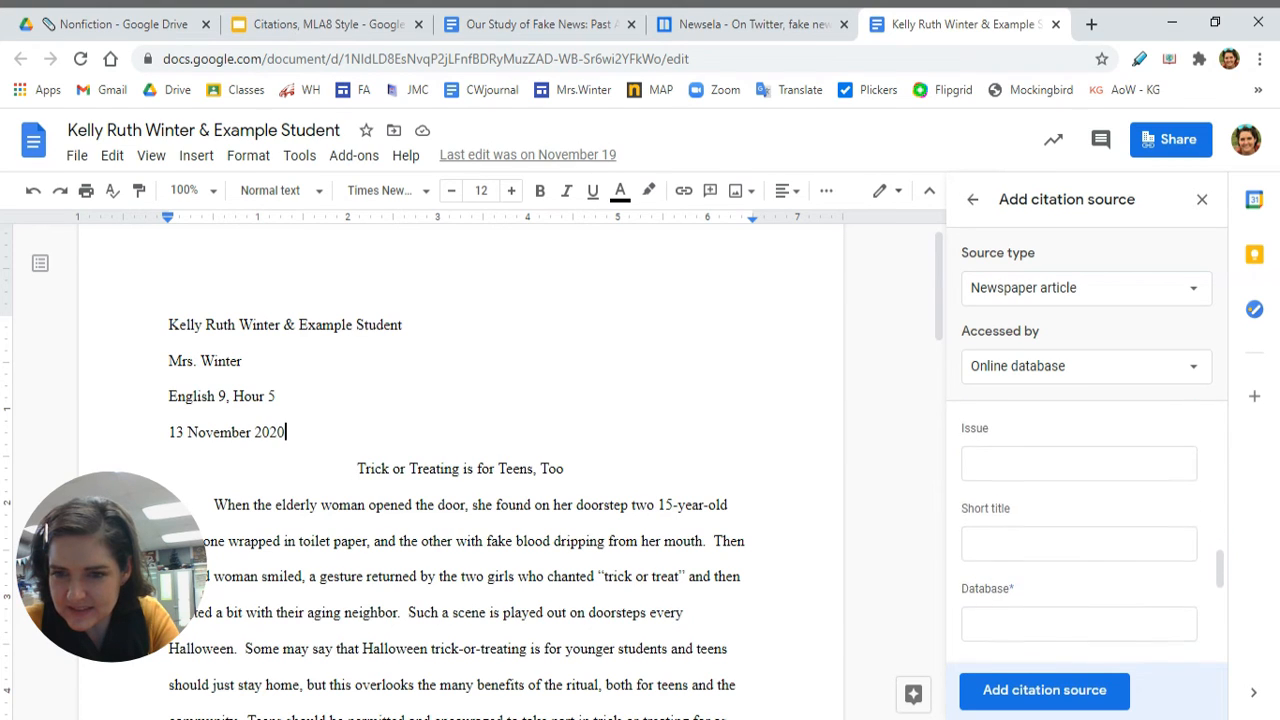
scroll(1079, 535, "down", 1)
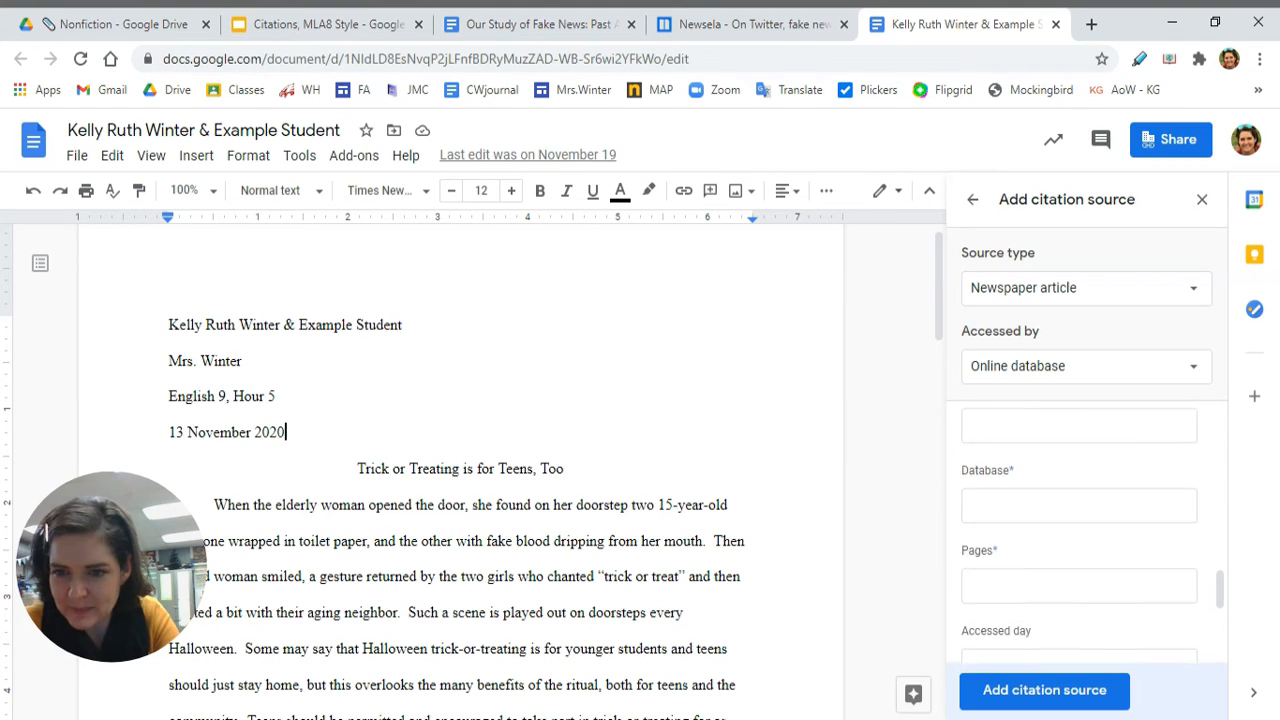
left_click(1079, 482)
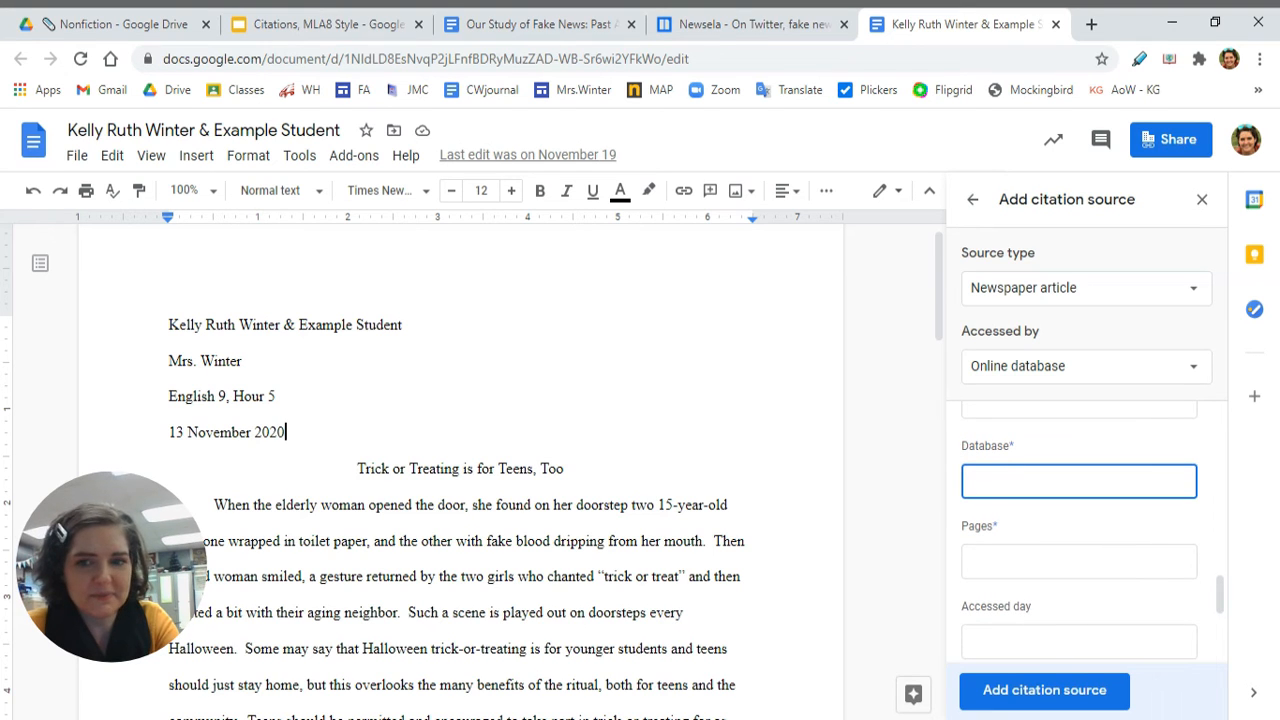
type("Newsela")
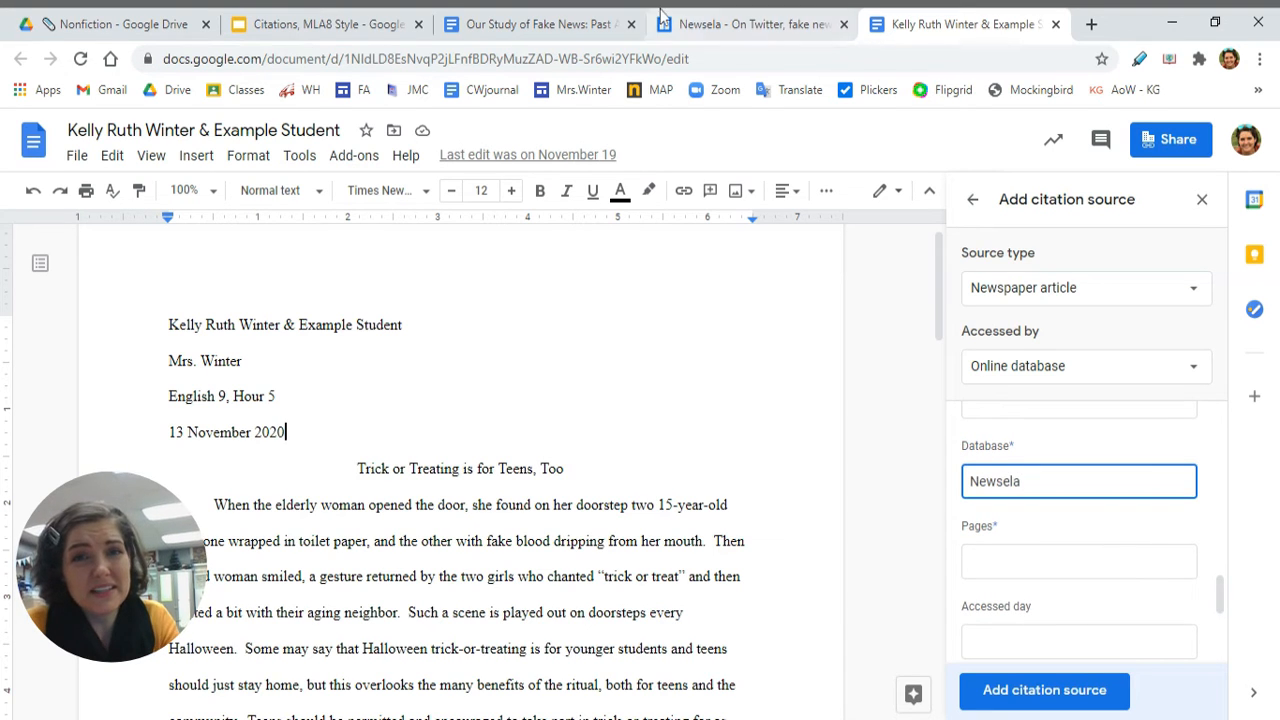
Check the Newsela article's byline and publication details for page numbers for the citation's Pages field
left_click(720, 22)
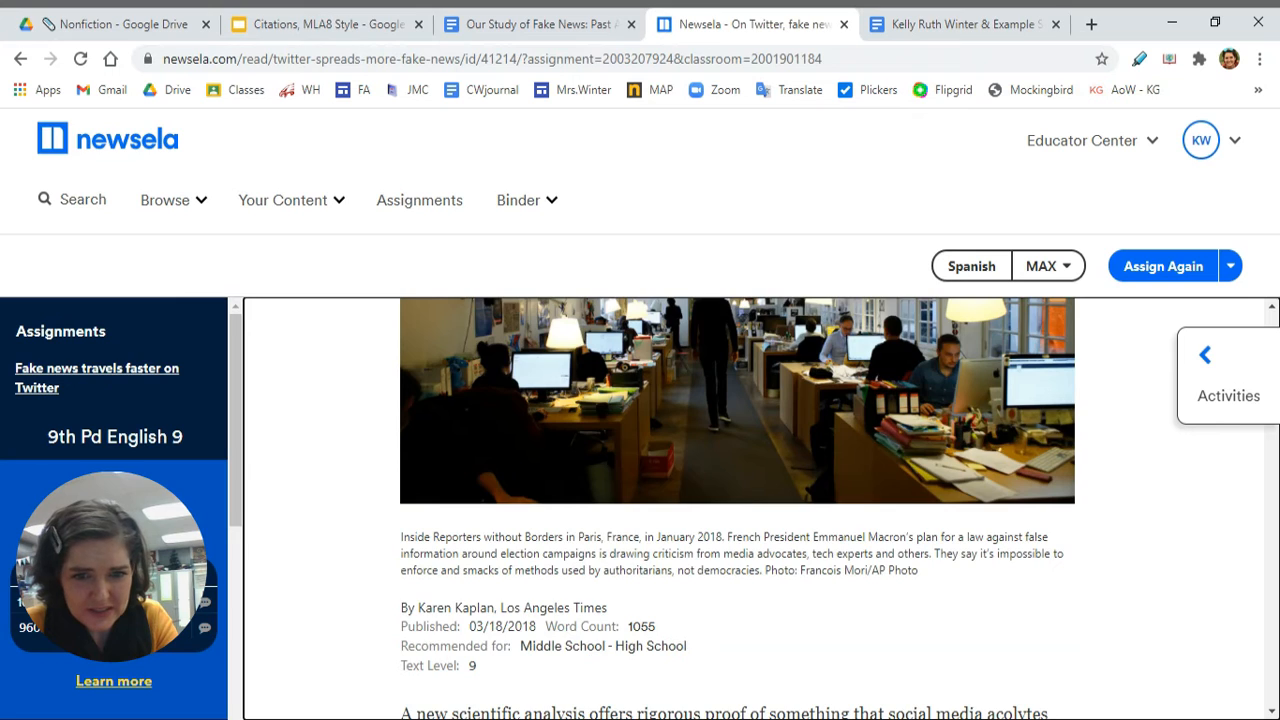
scroll(515, 570, "down", 1)
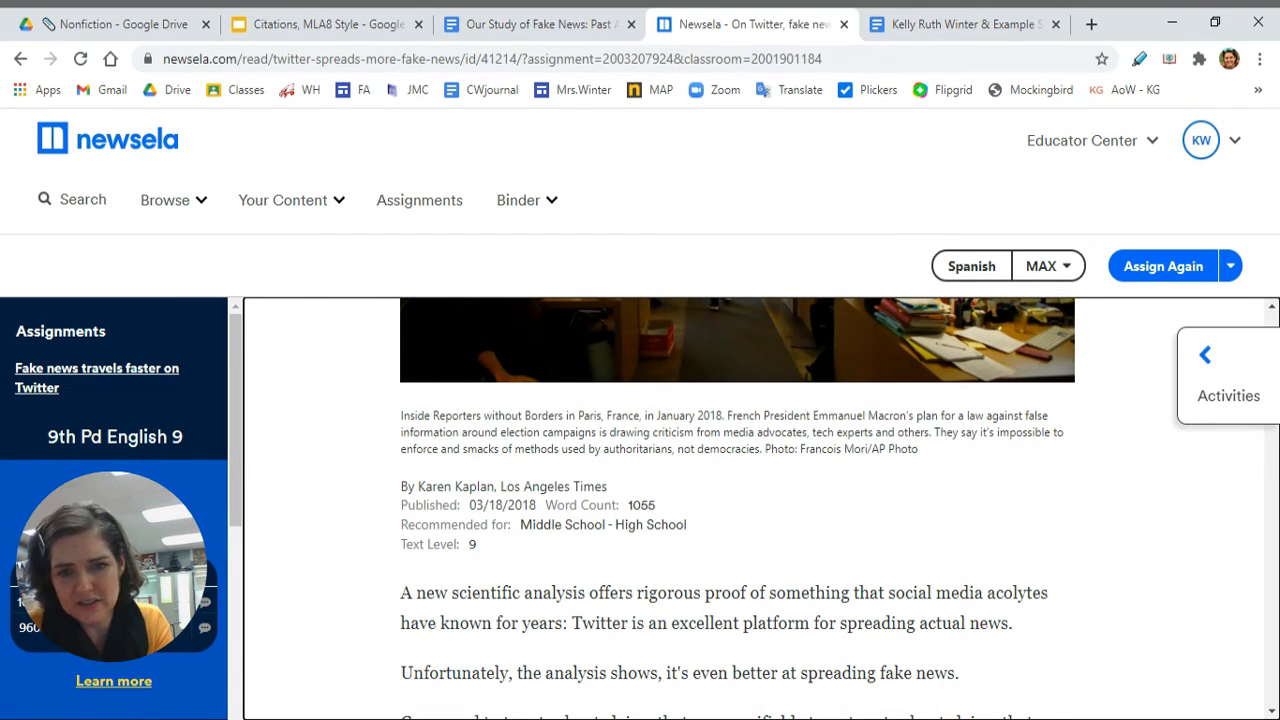
left_click(955, 24)
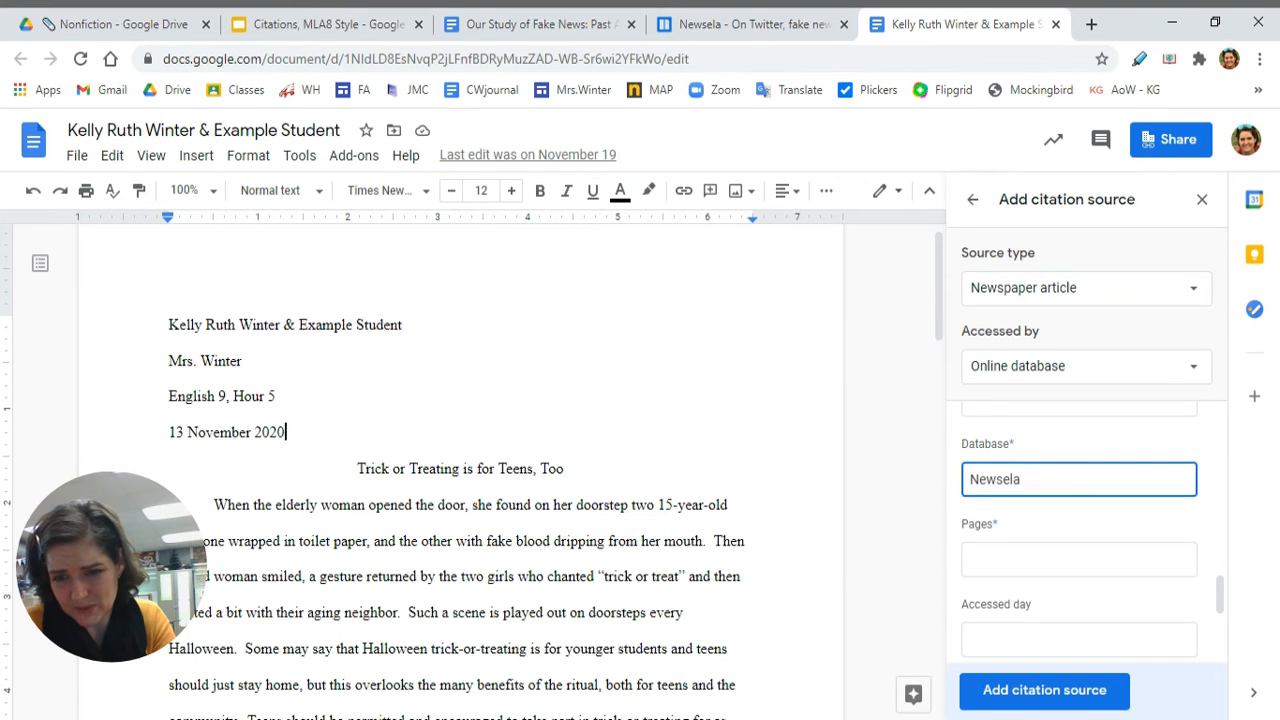
Review the citation's remaining accessed date, standard number and optional fields, and add the newspaper article to the document's MLA citation sources
scroll(1079, 530, "down", 2)
left_click(1079, 507)
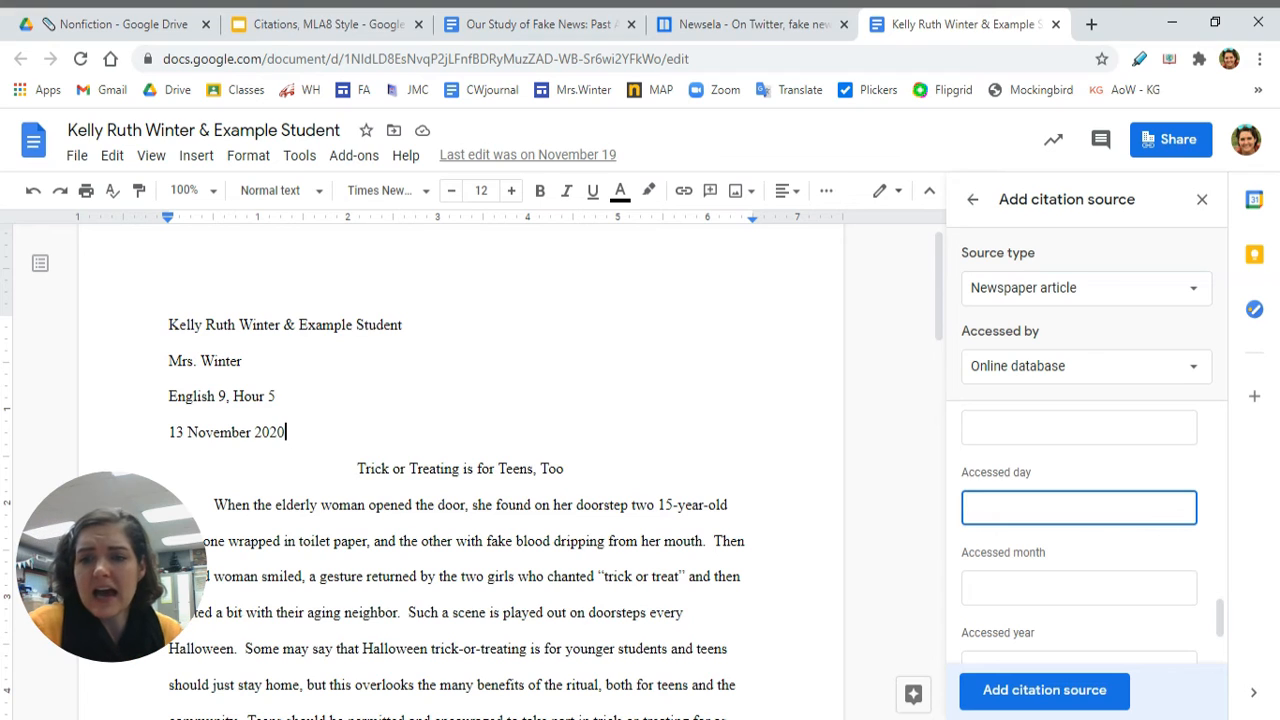
scroll(1079, 530, "down", 1)
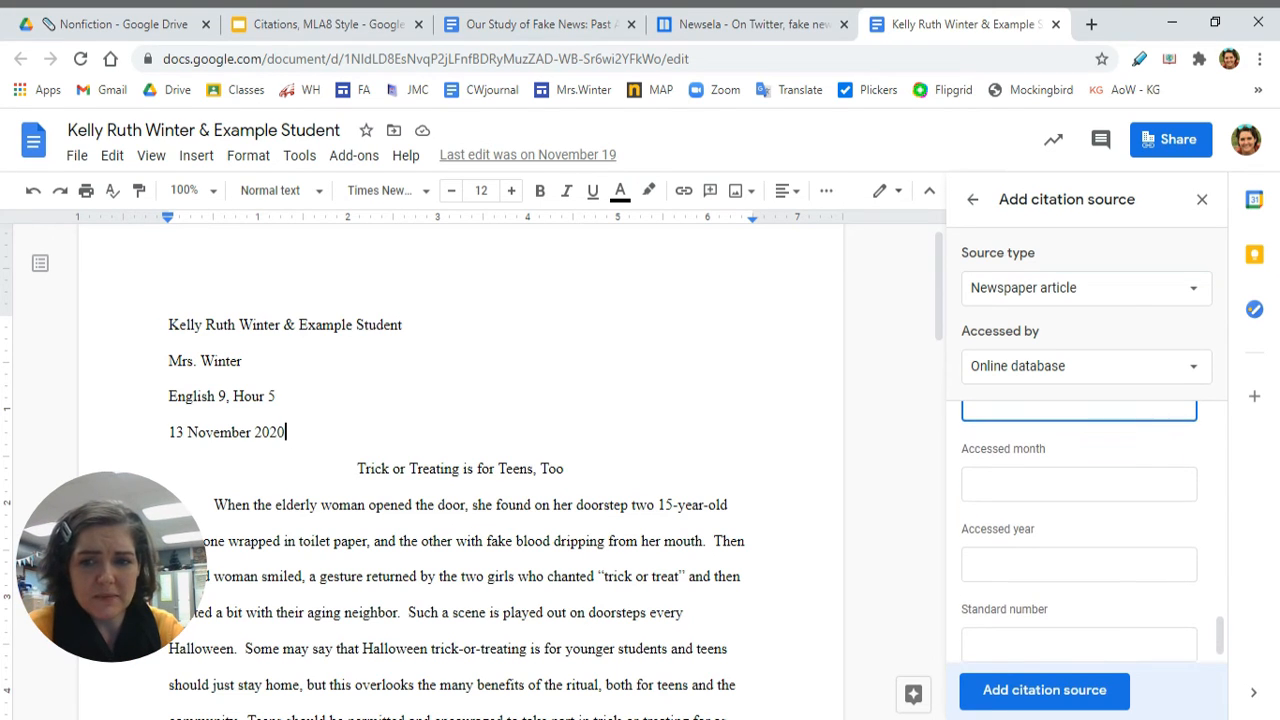
scroll(1079, 530, "down", 1)
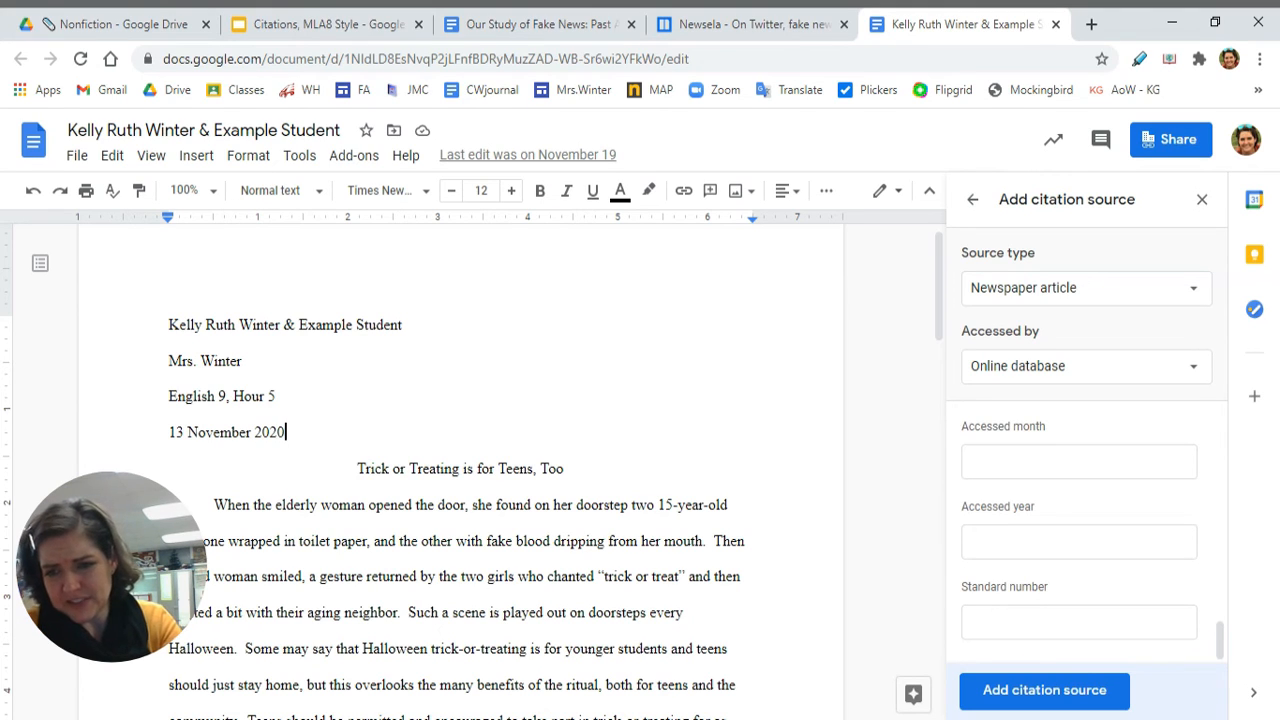
scroll(1079, 530, "up", 1)
scroll(1079, 530, "down", 1)
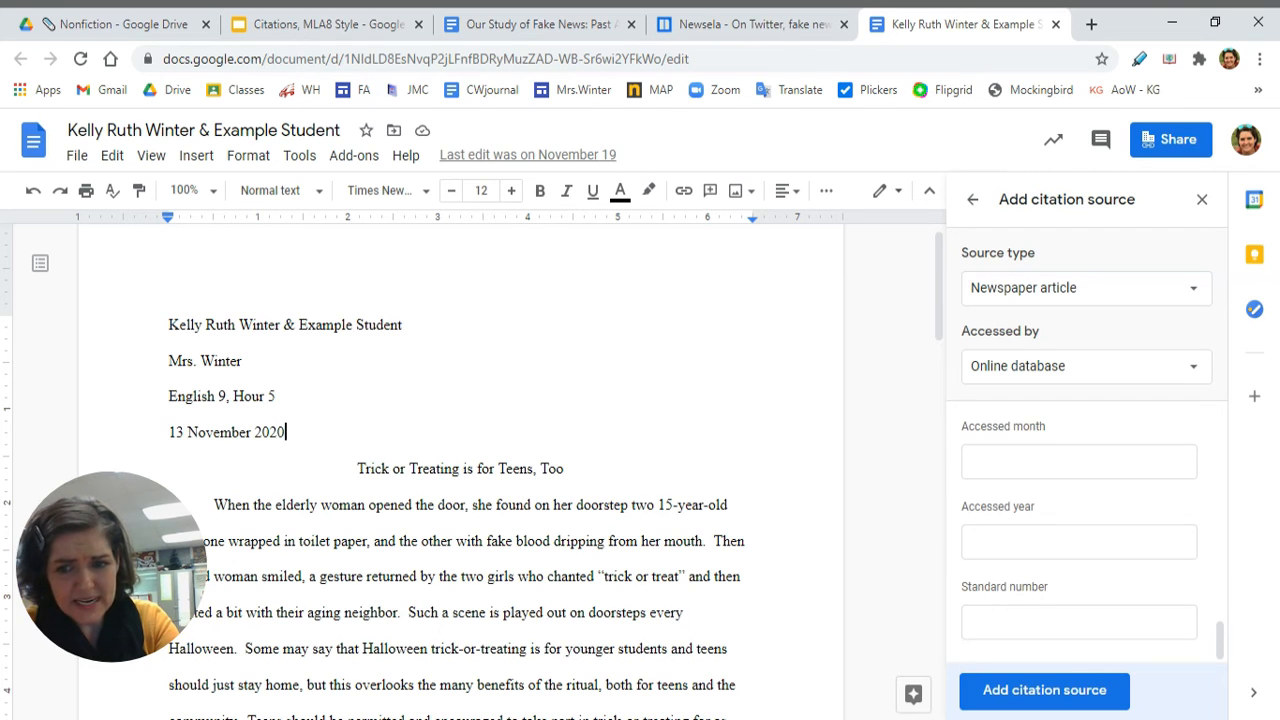
scroll(963, 632, "up", 3)
scroll(1079, 530, "up", 2)
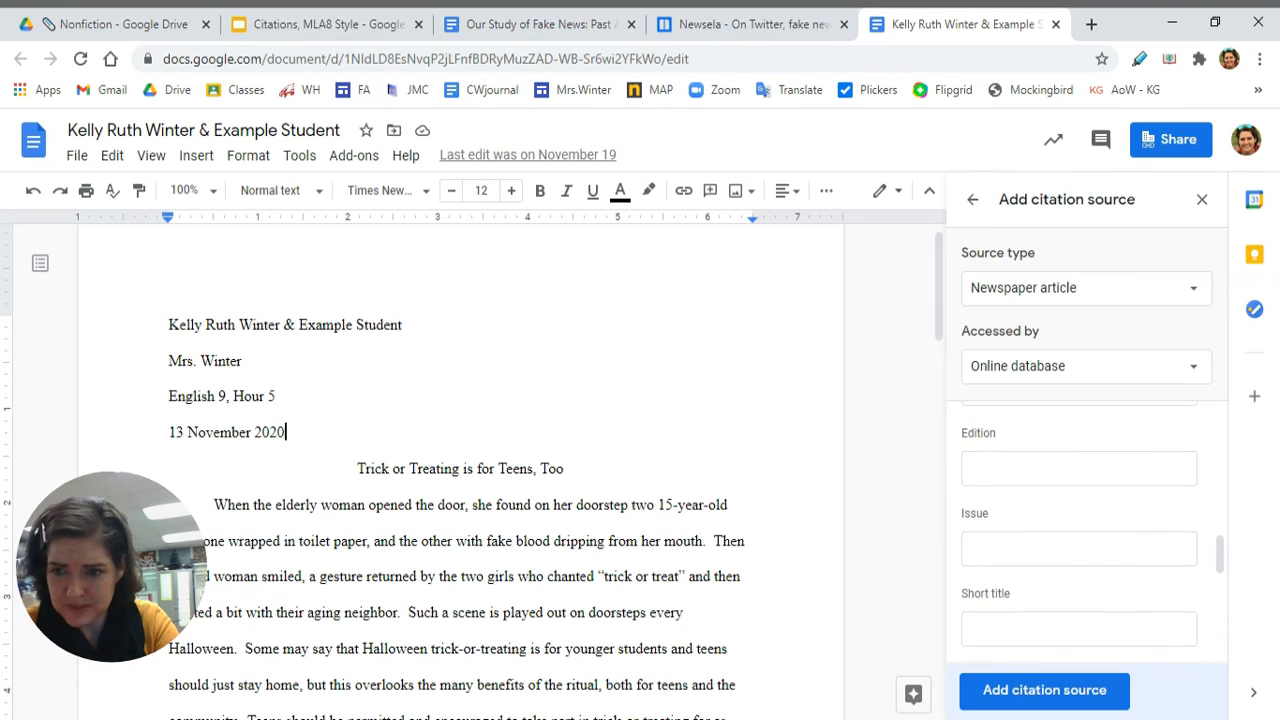
scroll(1079, 530, "up", 1)
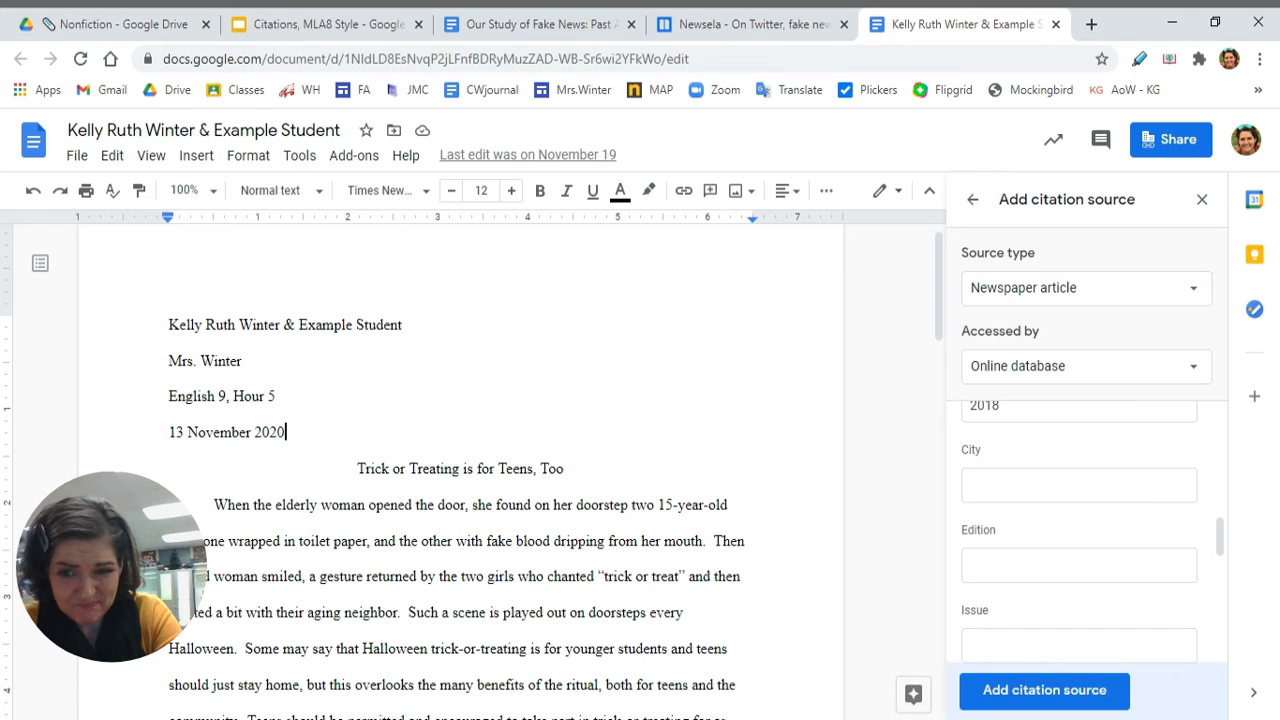
left_click(1015, 702)
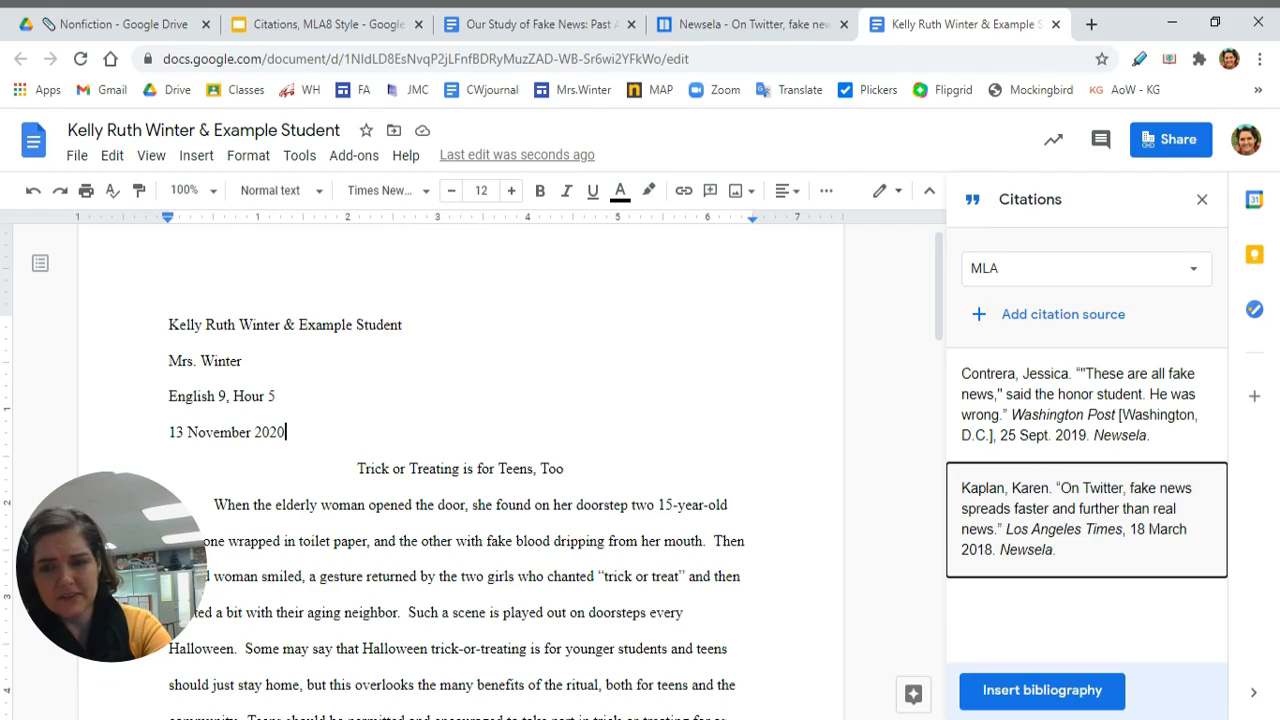
Insert the bibliography on the blank line below the essay's final paragraph
scroll(460, 470, "down", 7)
scroll(460, 470, "down", 15)
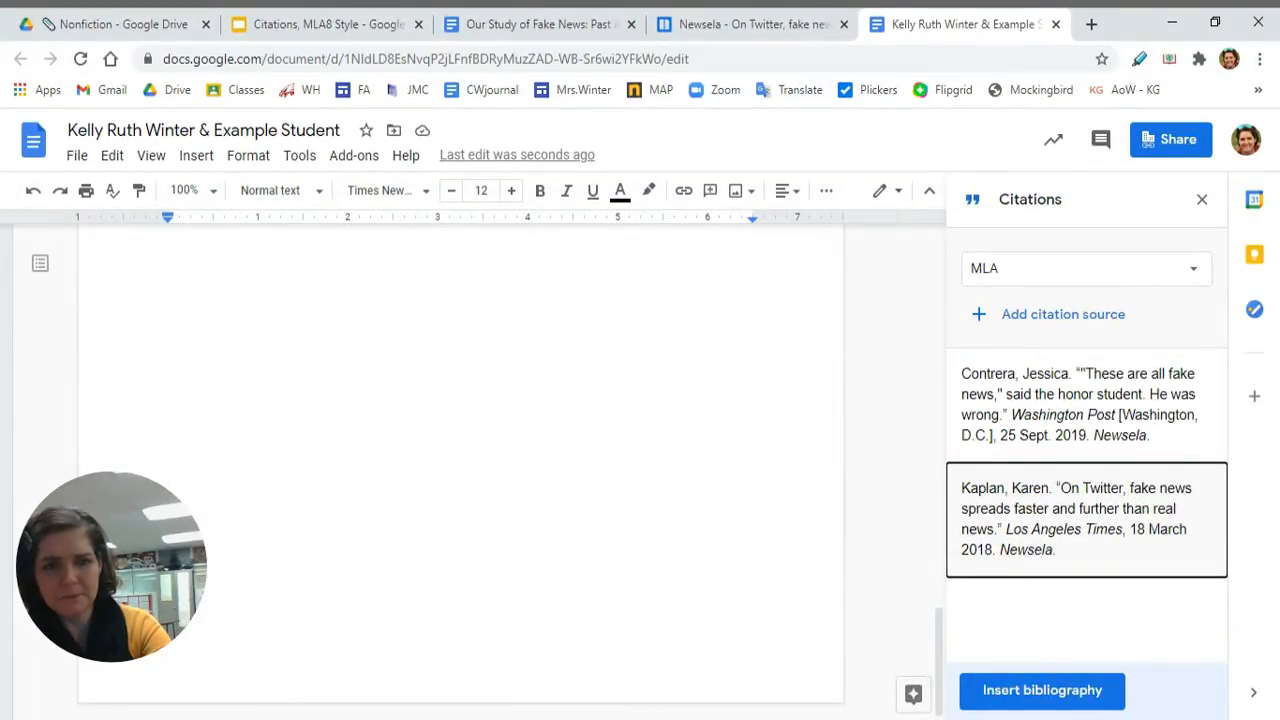
scroll(460, 470, "up", 1)
left_click(625, 276)
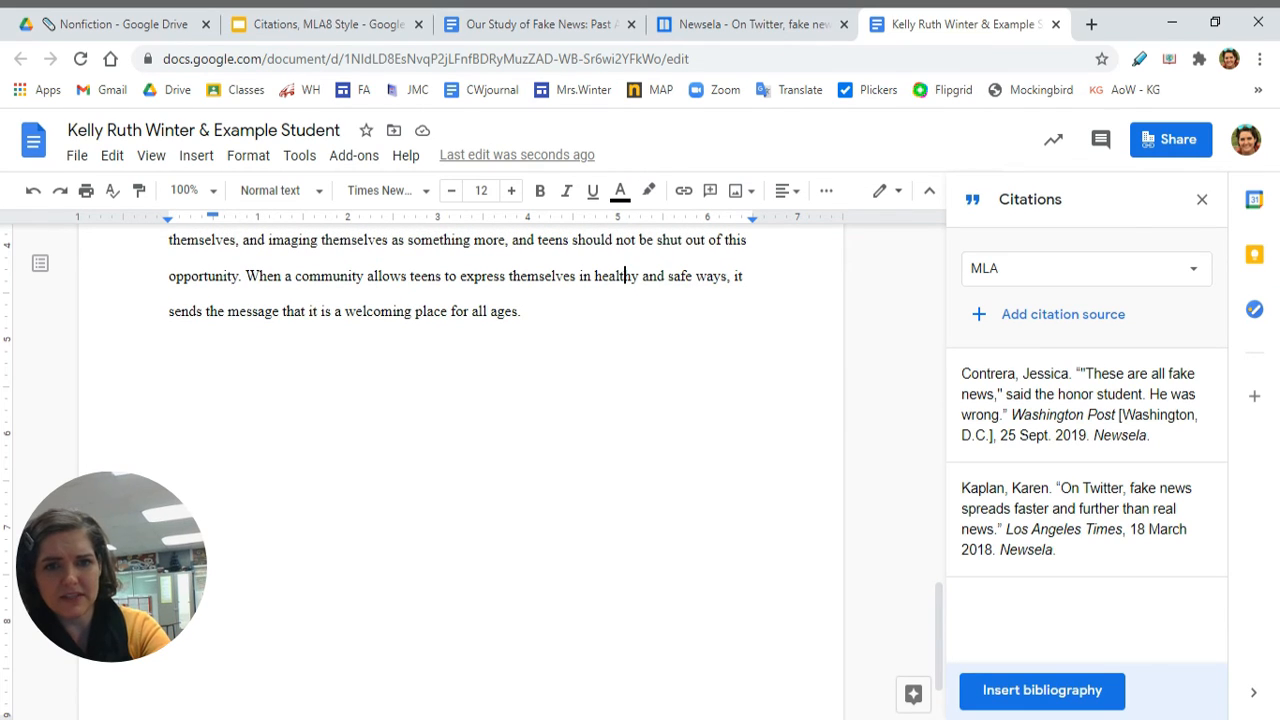
left_click(170, 346)
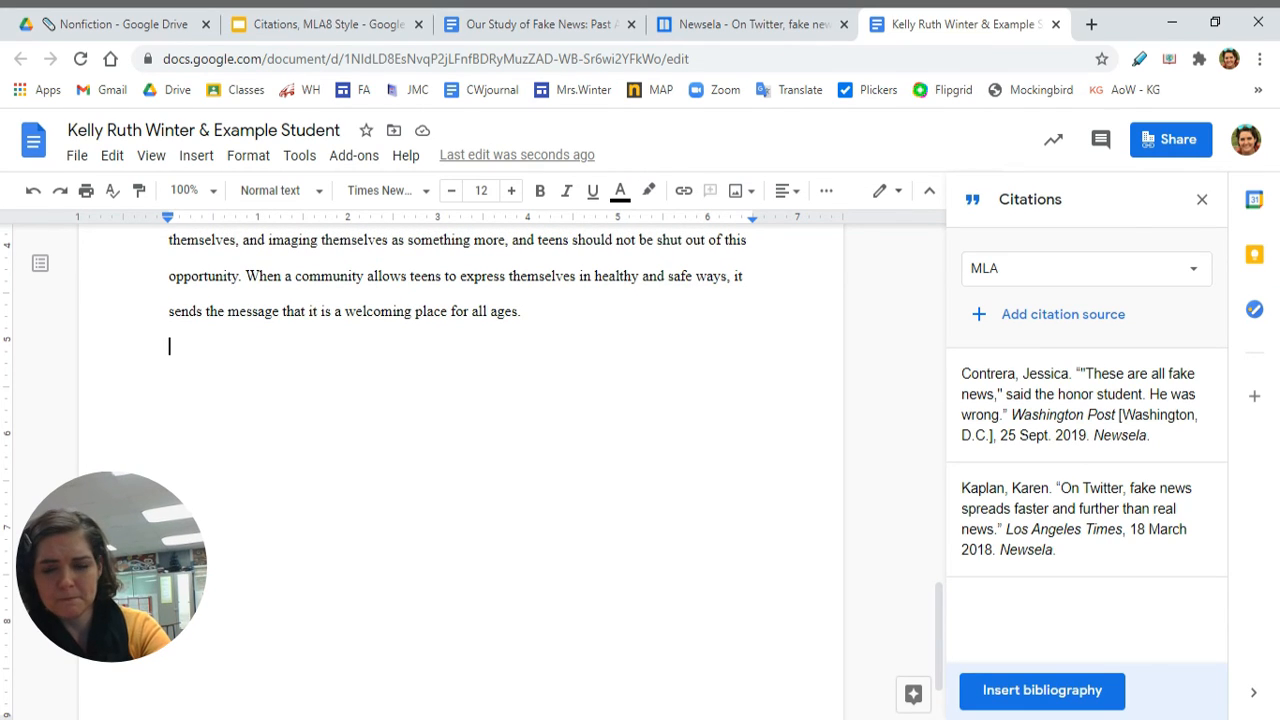
left_click(1052, 703)
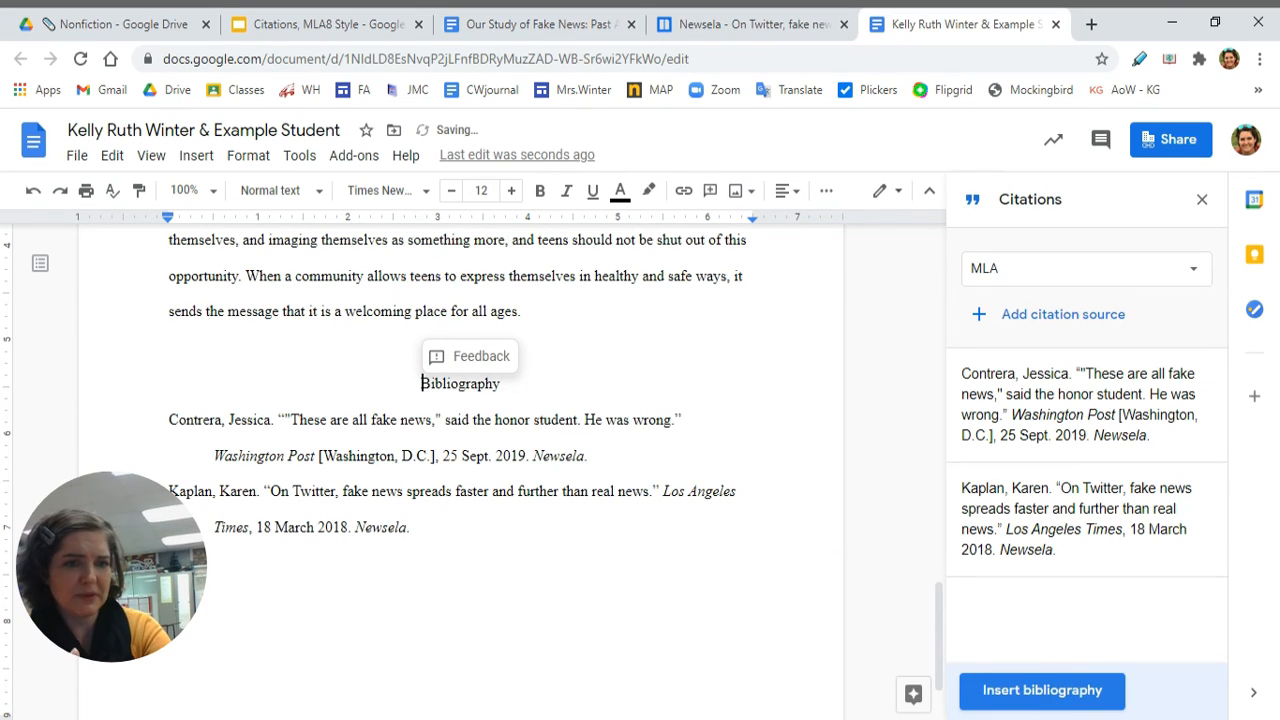